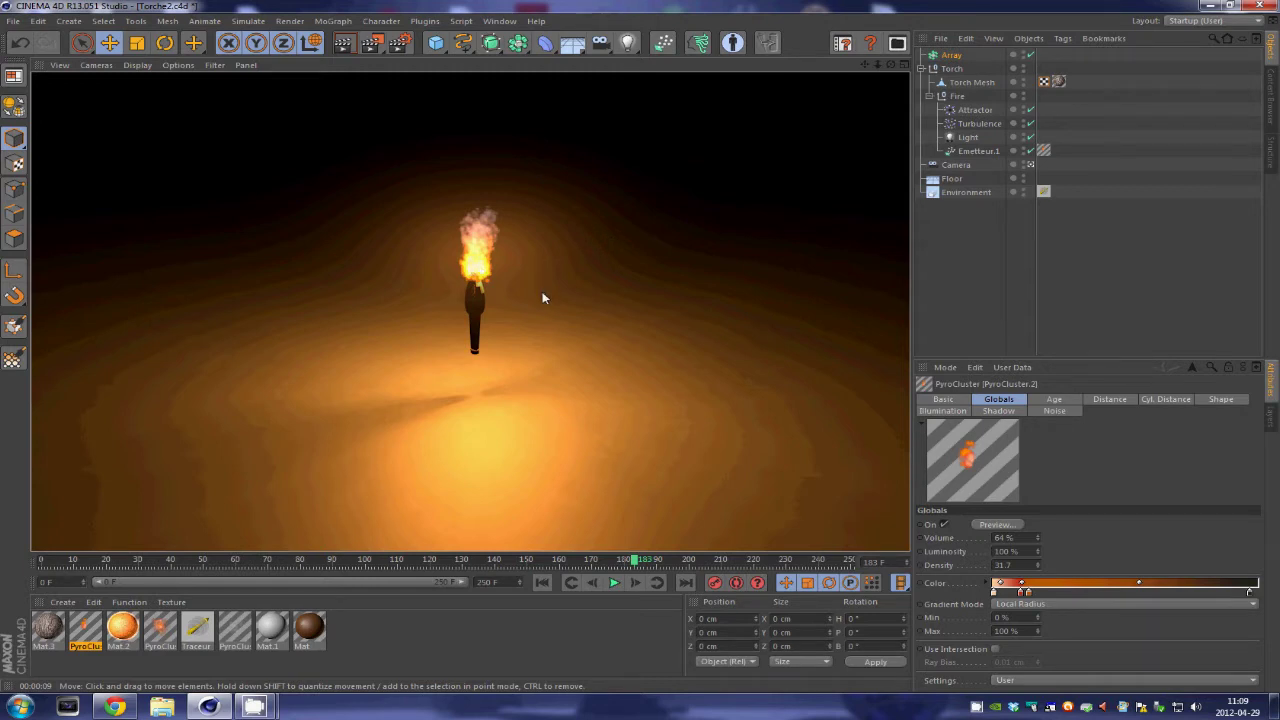
- Inspect the Torch Mesh, the fire emitter, the emitter and environment tags, and the light in the finished torch scene
click(976, 84)
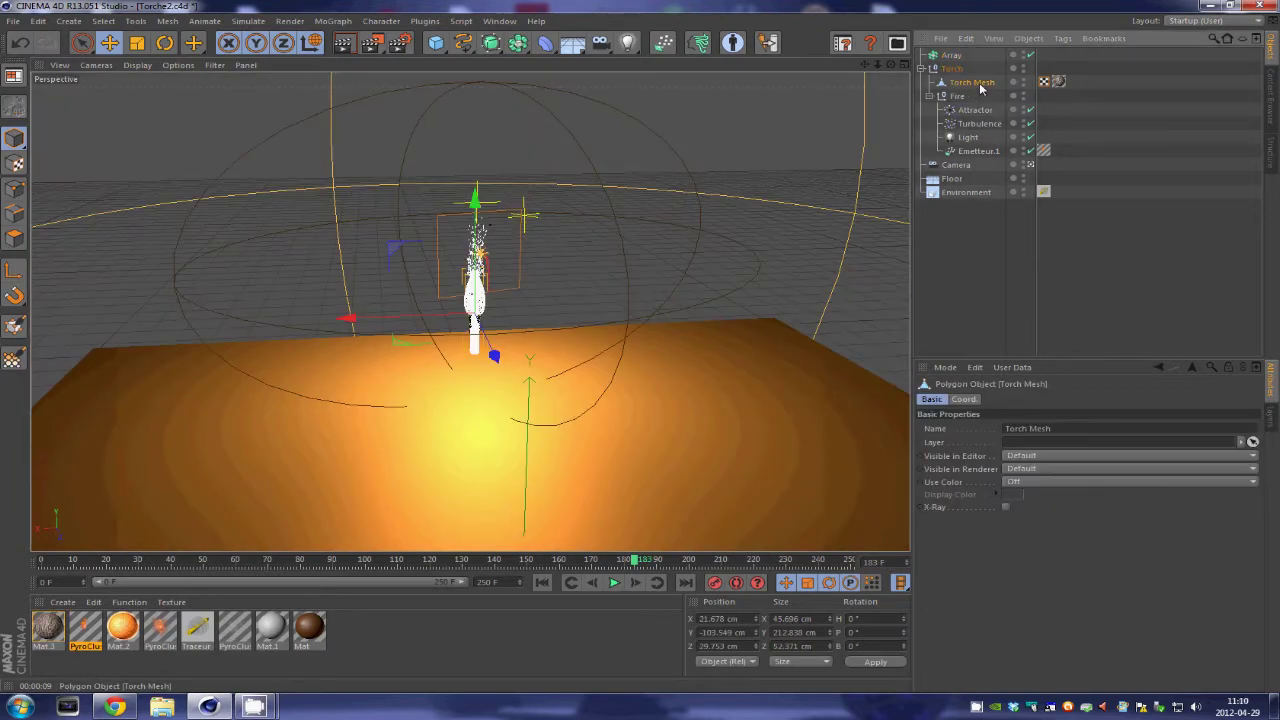
click(978, 151)
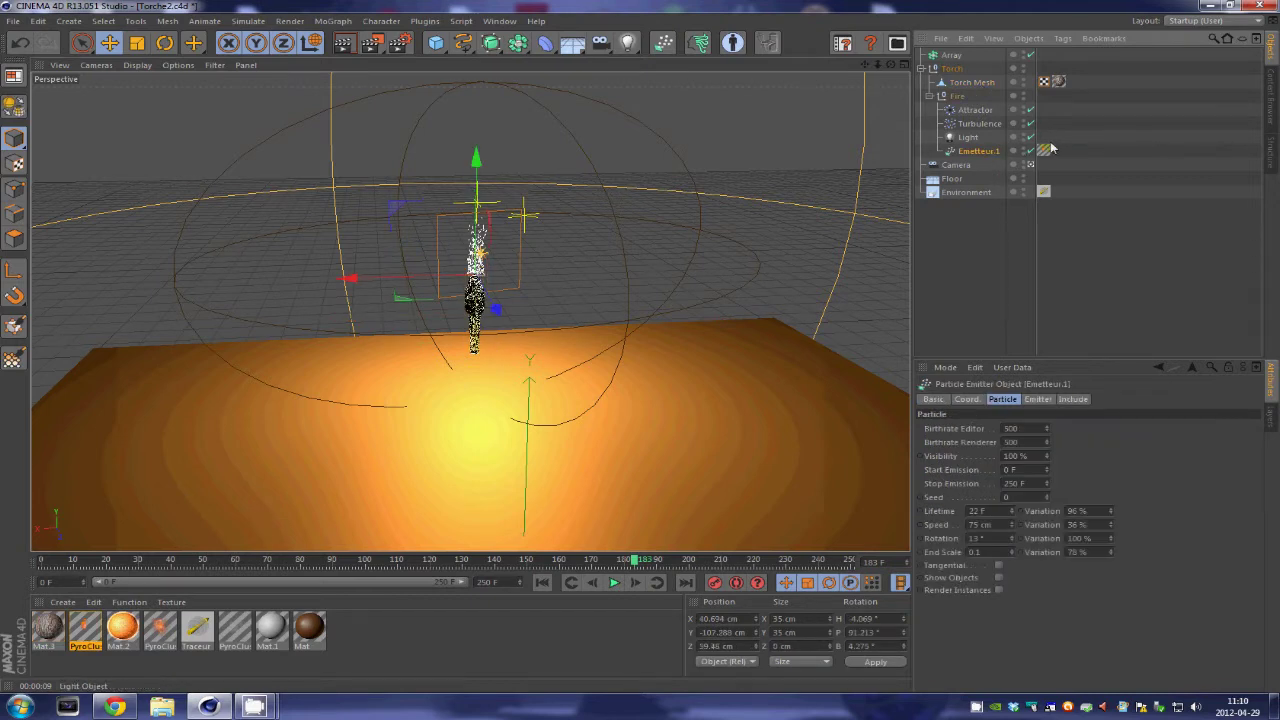
click(1043, 150)
click(1044, 191)
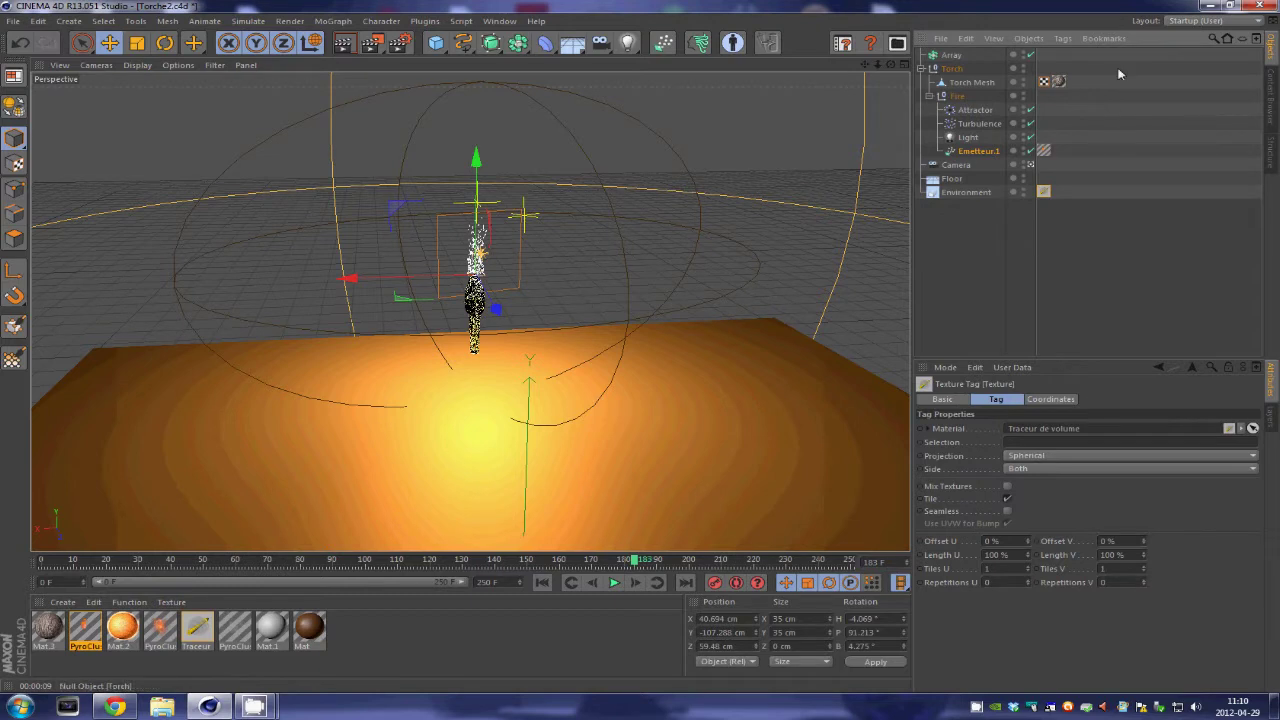
click(967, 138)
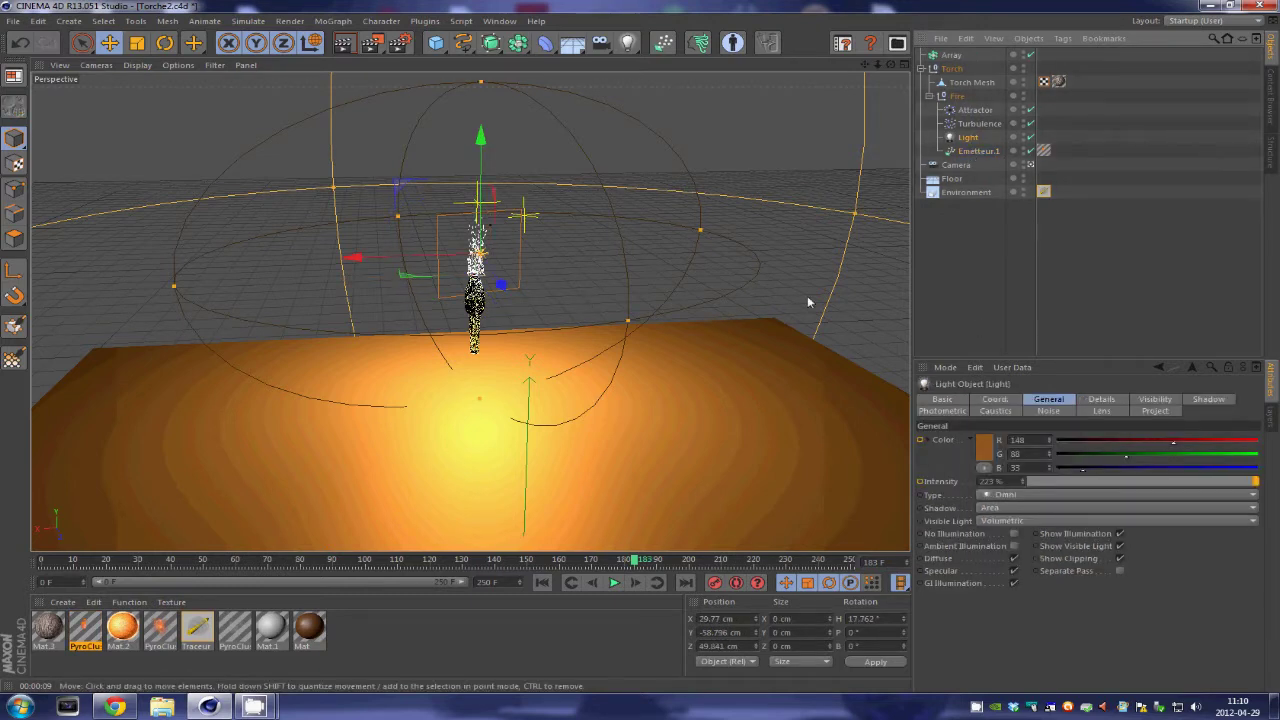
- Render the finished torch scene in the viewport from a more distant view with nothing selected
click(762, 147)
scroll(762, 149, up, 3)
scroll(764, 155, down, 6)
scroll(776, 142, down, 2)
key(ctrl+r)
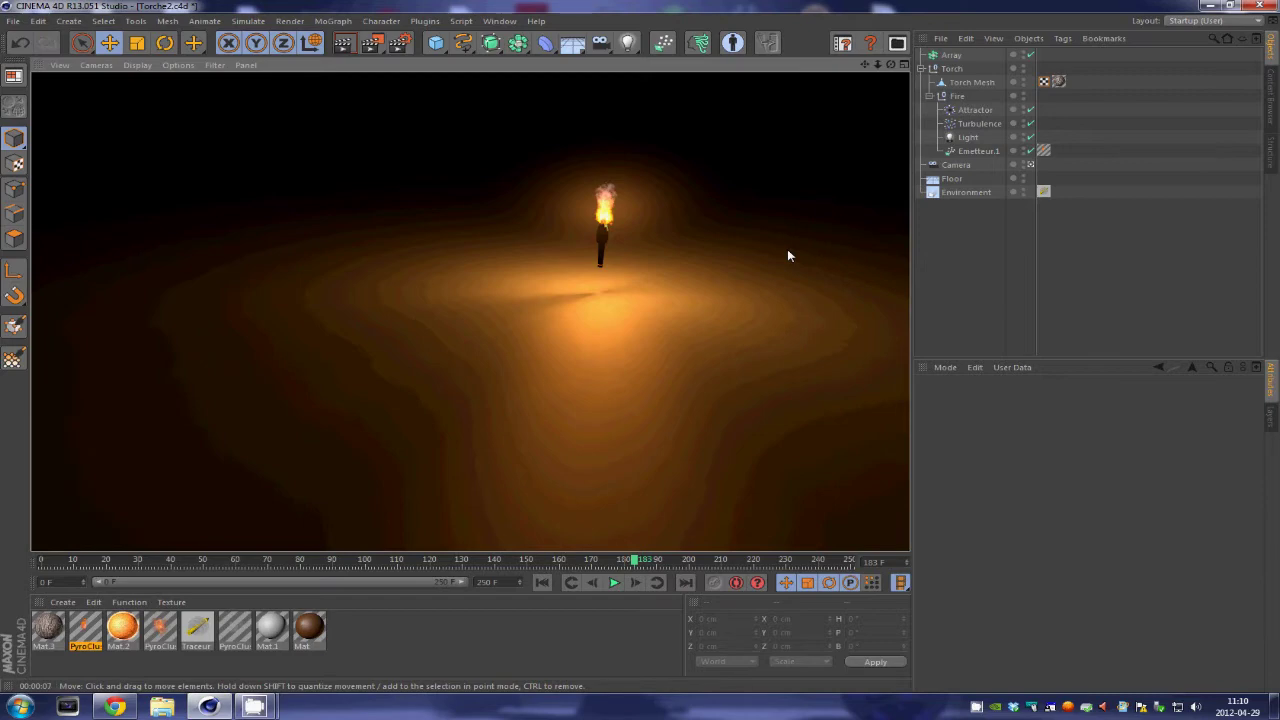
scroll(808, 333, up, 3)
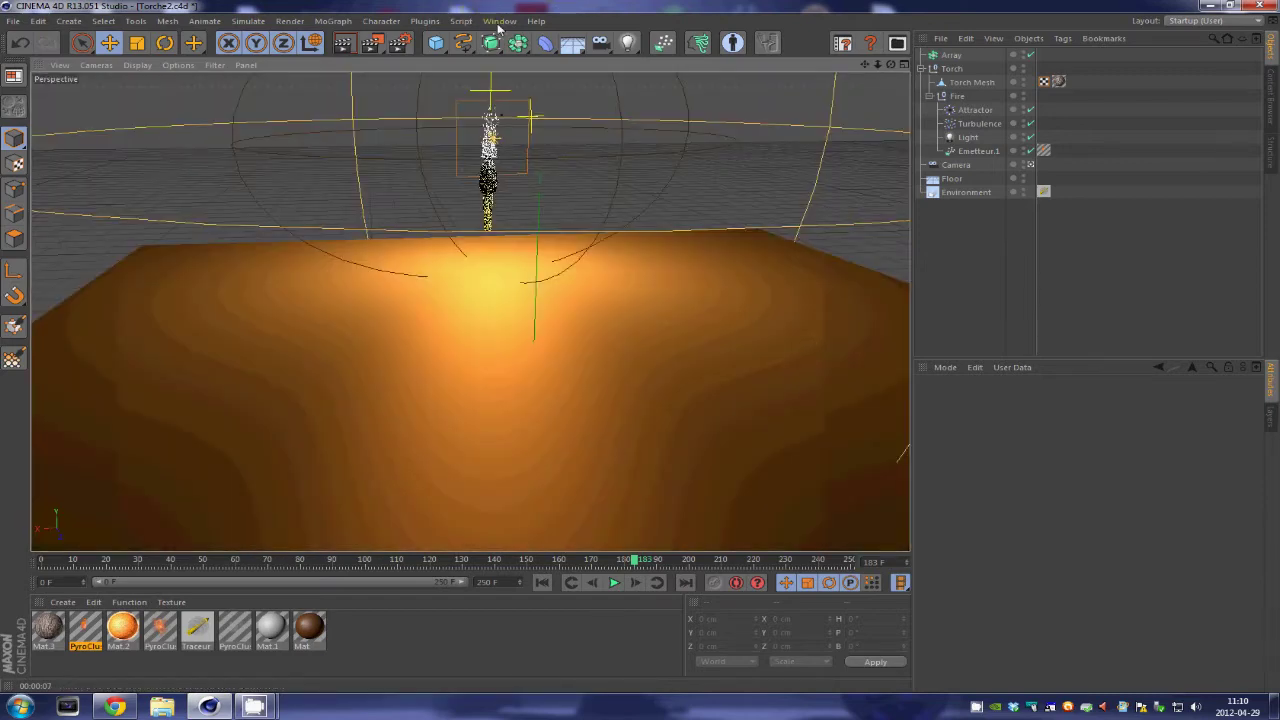
- Switch to the open torchtutorial.c4d document and frame the torch model in the perspective view
click(499, 21)
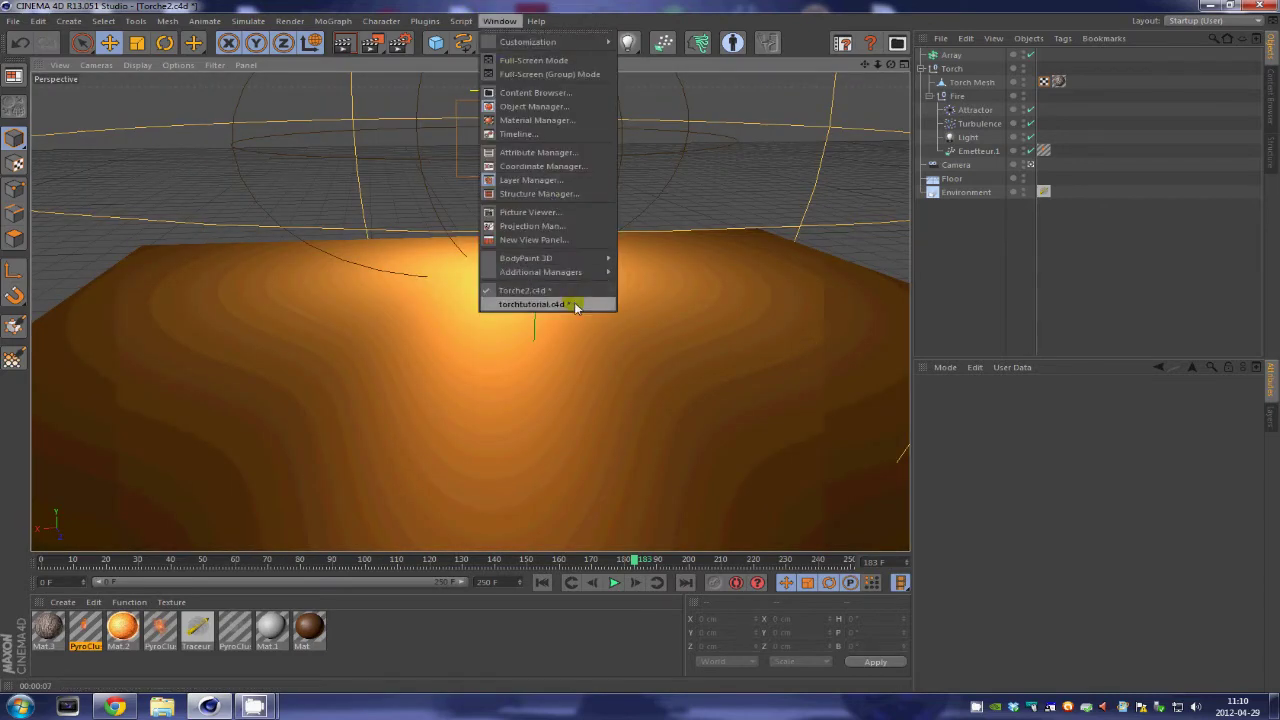
click(540, 304)
scroll(598, 284, down, 2)
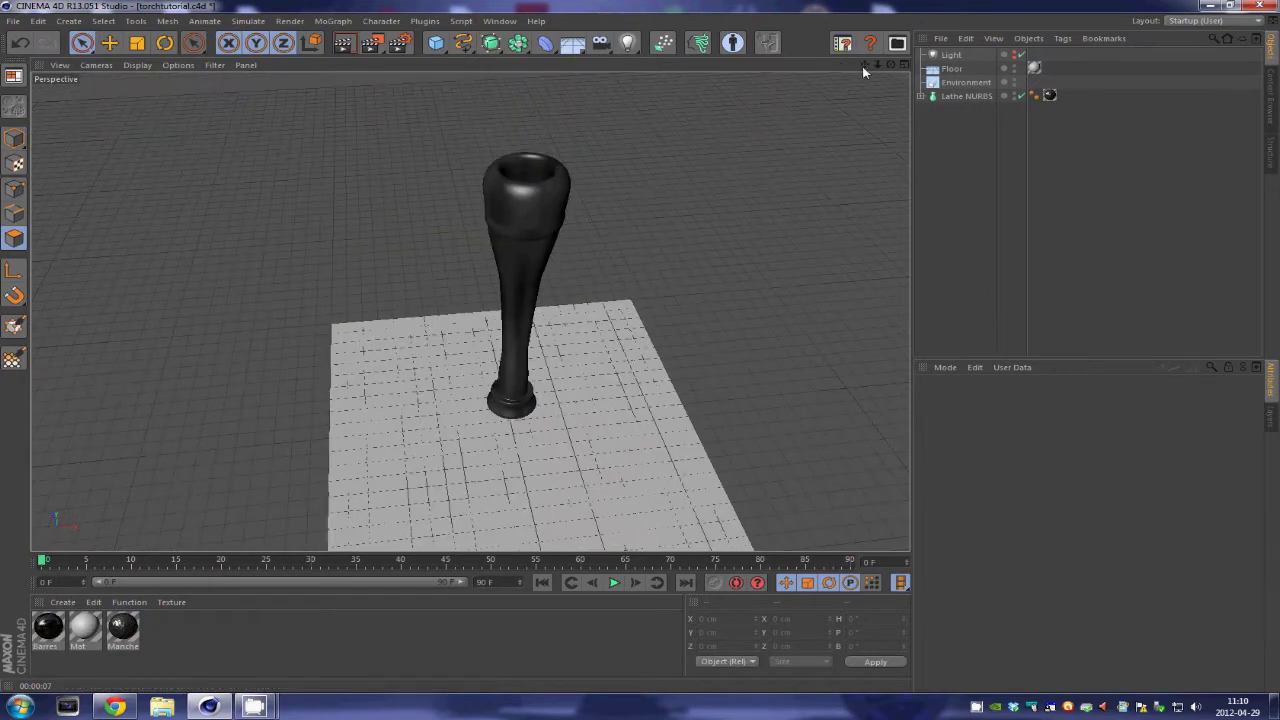
drag(862, 66, 650, 352)
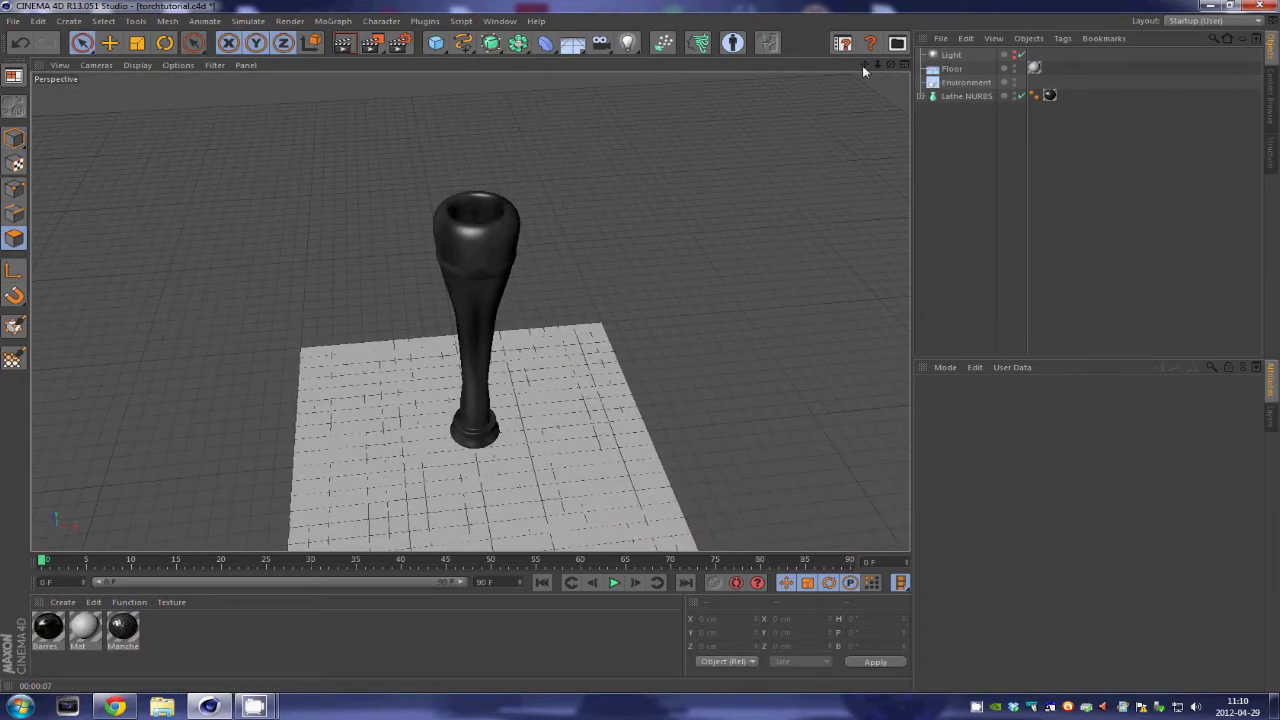
- Take the spline out of the Lathe NURBS object and show the whole torch profile in the enlarged front view
click(920, 96)
click(961, 110)
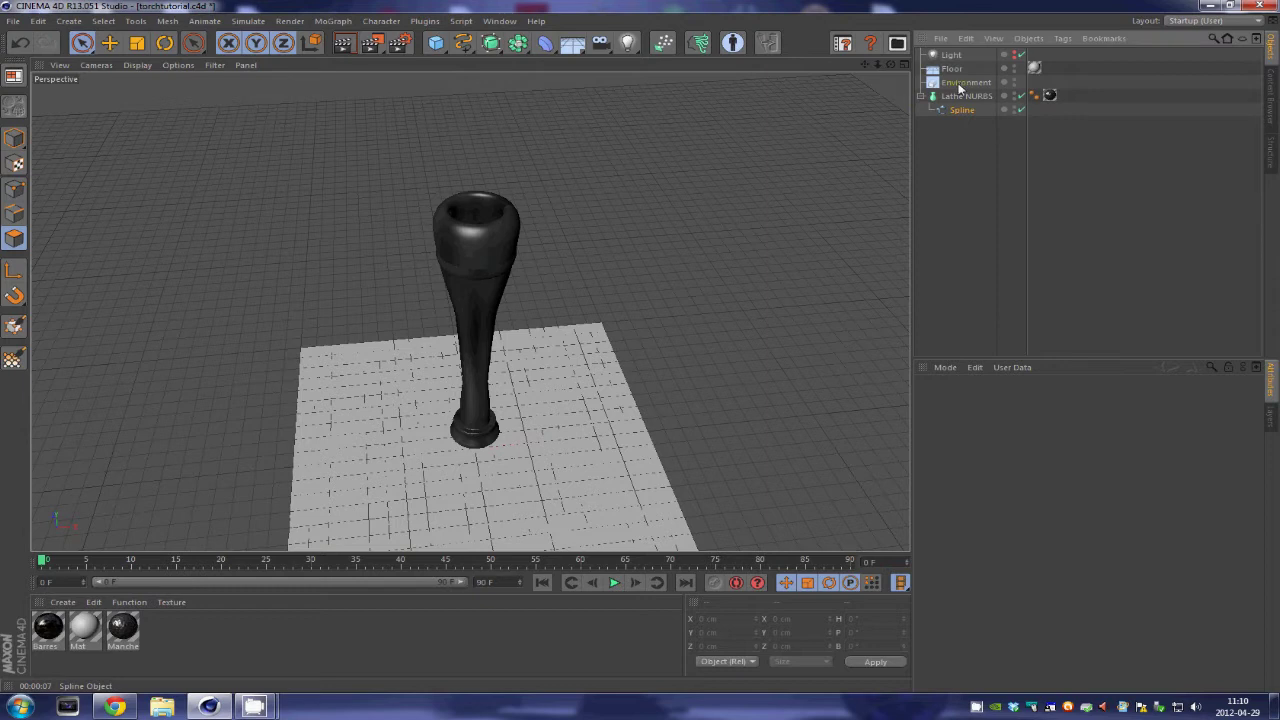
drag(957, 97, 958, 92)
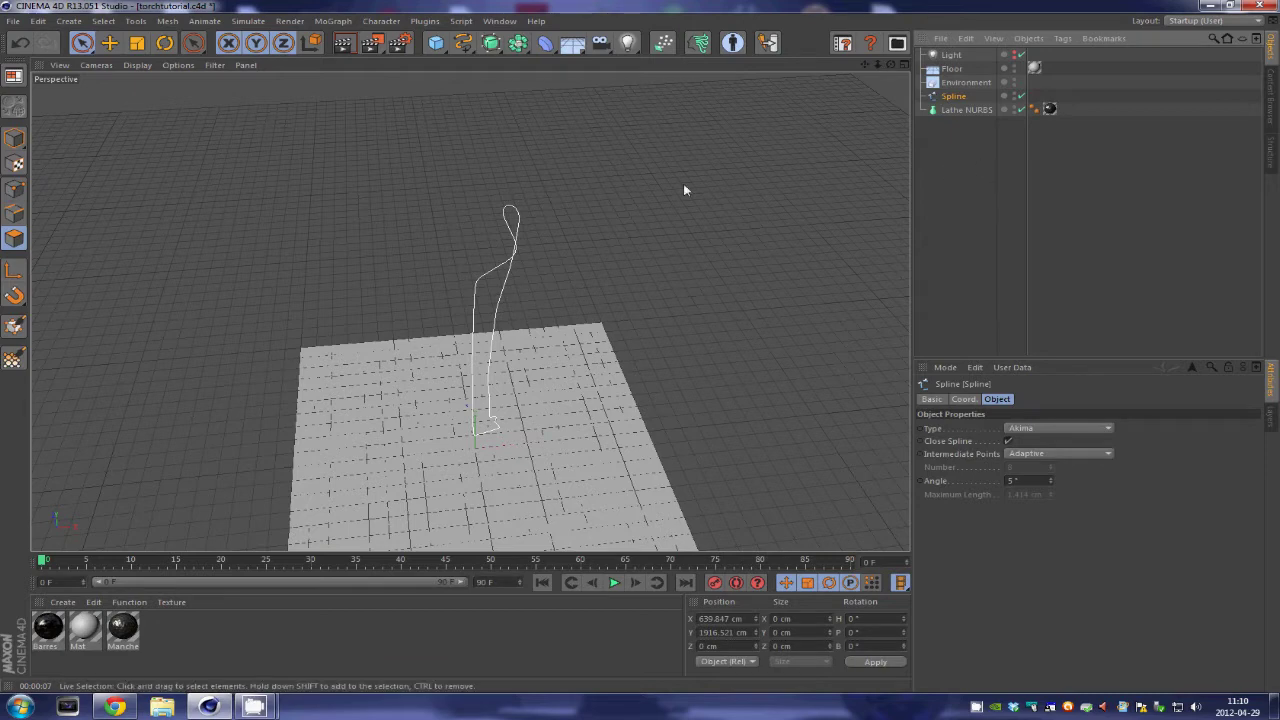
middle_click(460, 201)
middle_click(333, 174)
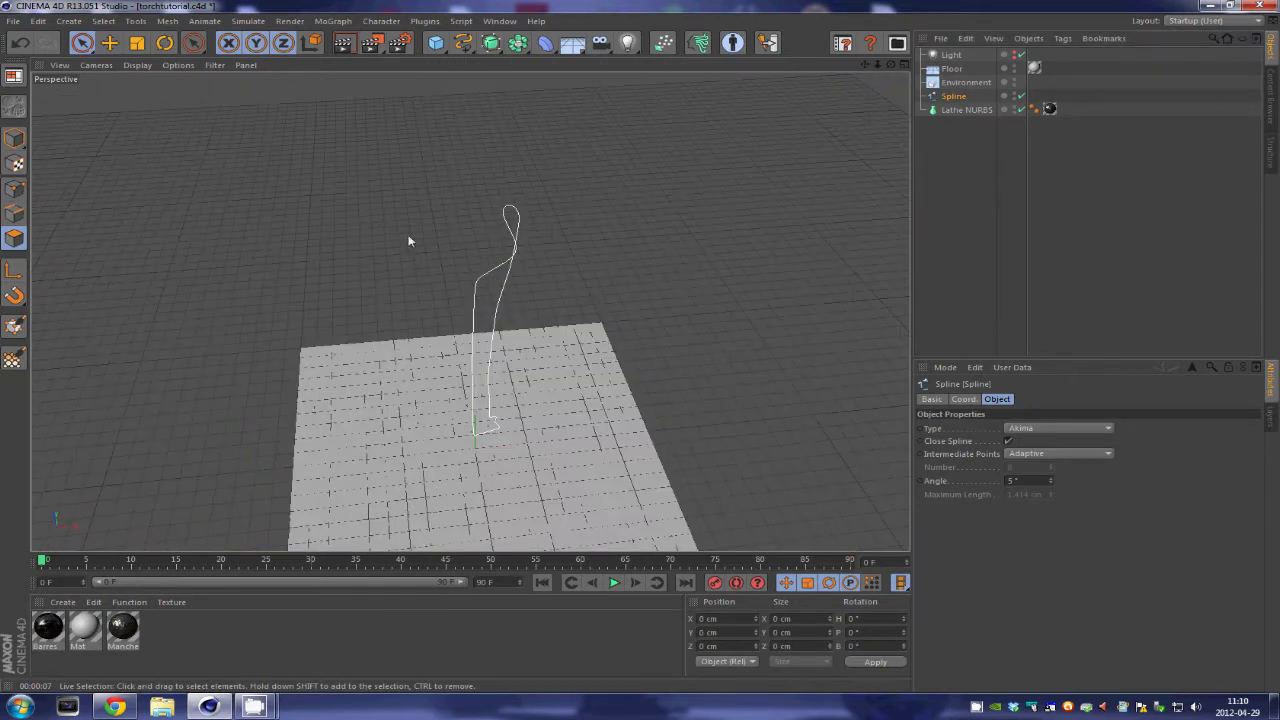
middle_click(364, 223)
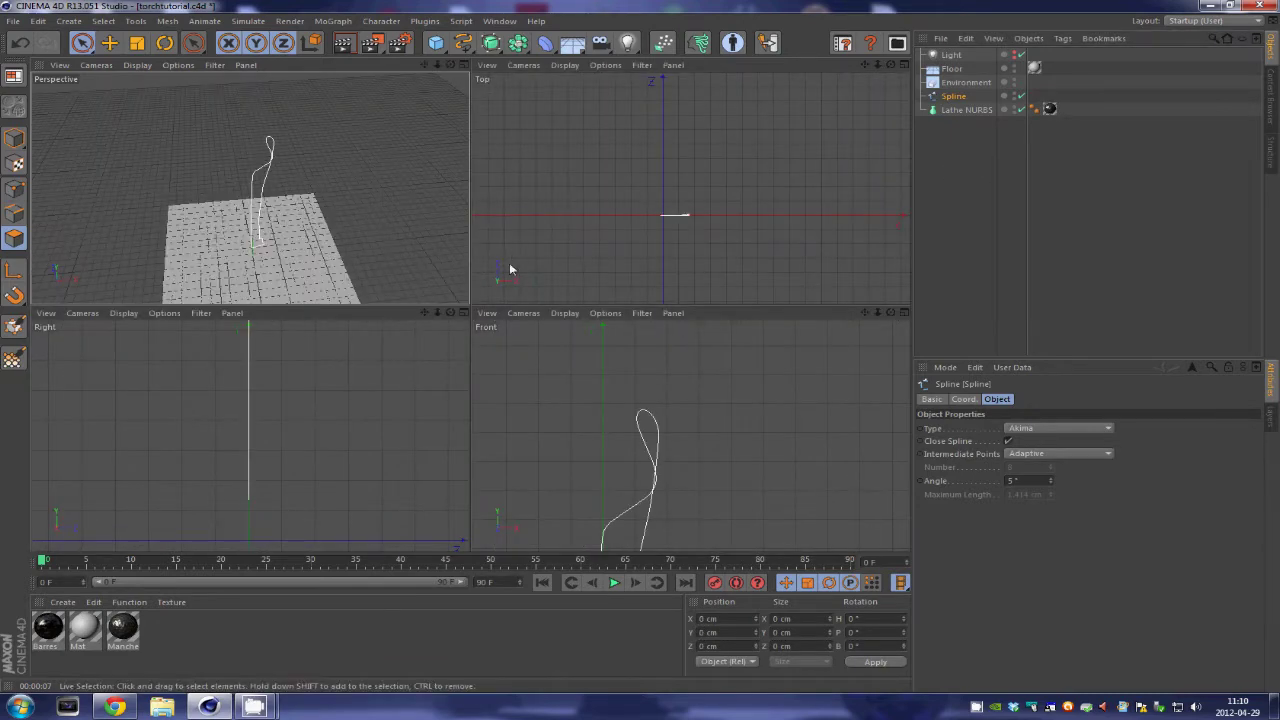
middle_click(570, 437)
scroll(836, 110, down, 3)
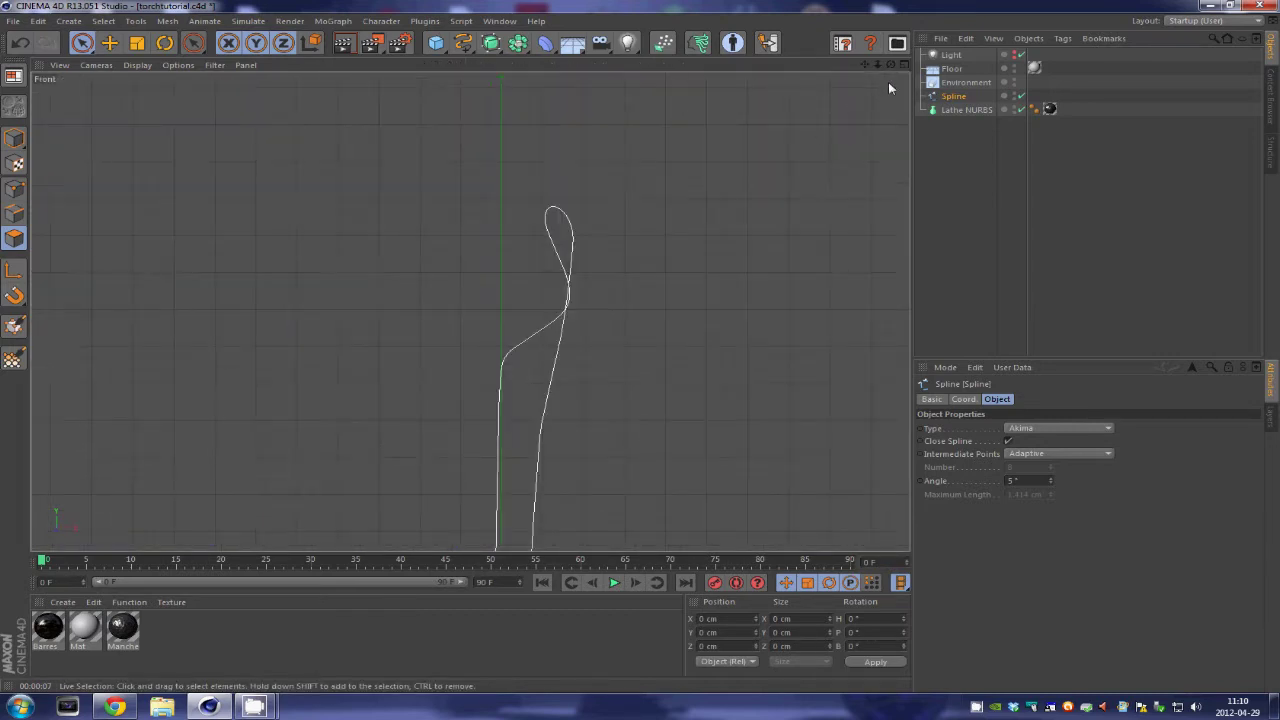
drag(864, 65, 568, 286)
scroll(727, 209, down, 3)
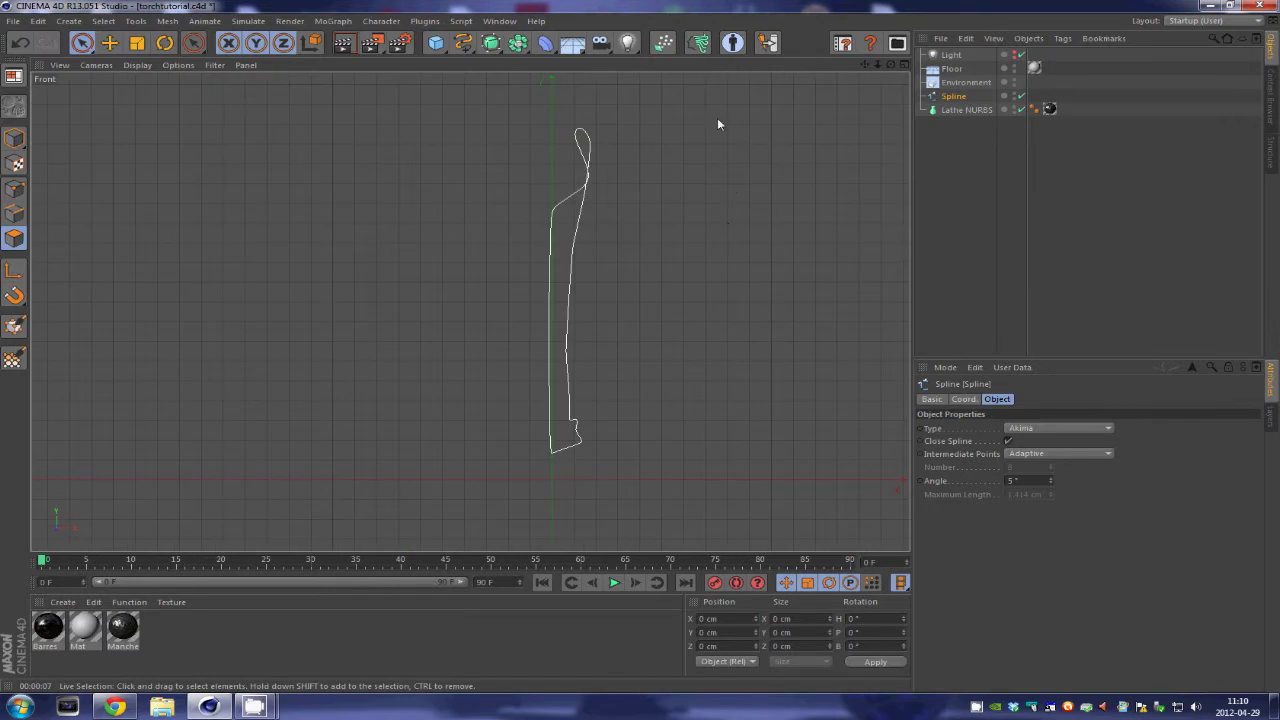
- Draw a closed Akima spline beside the torch profile in the front view, shaped as a tall narrow outline
click(464, 44)
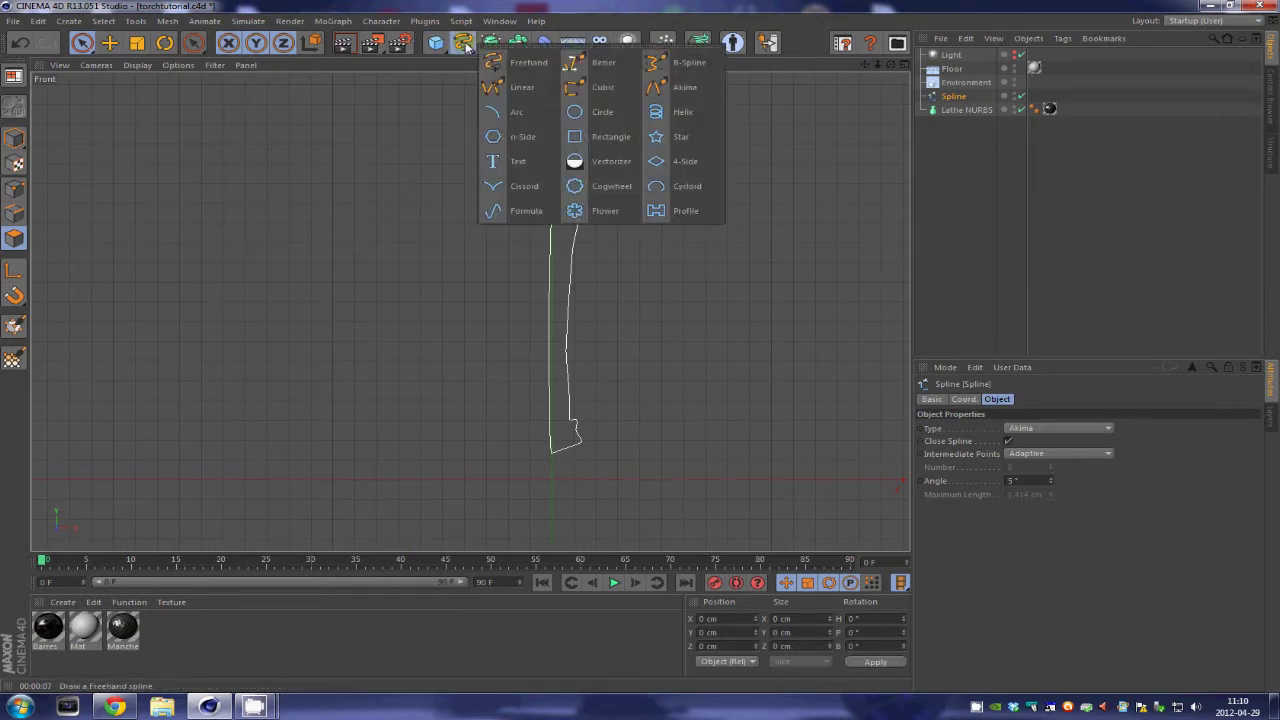
click(685, 87)
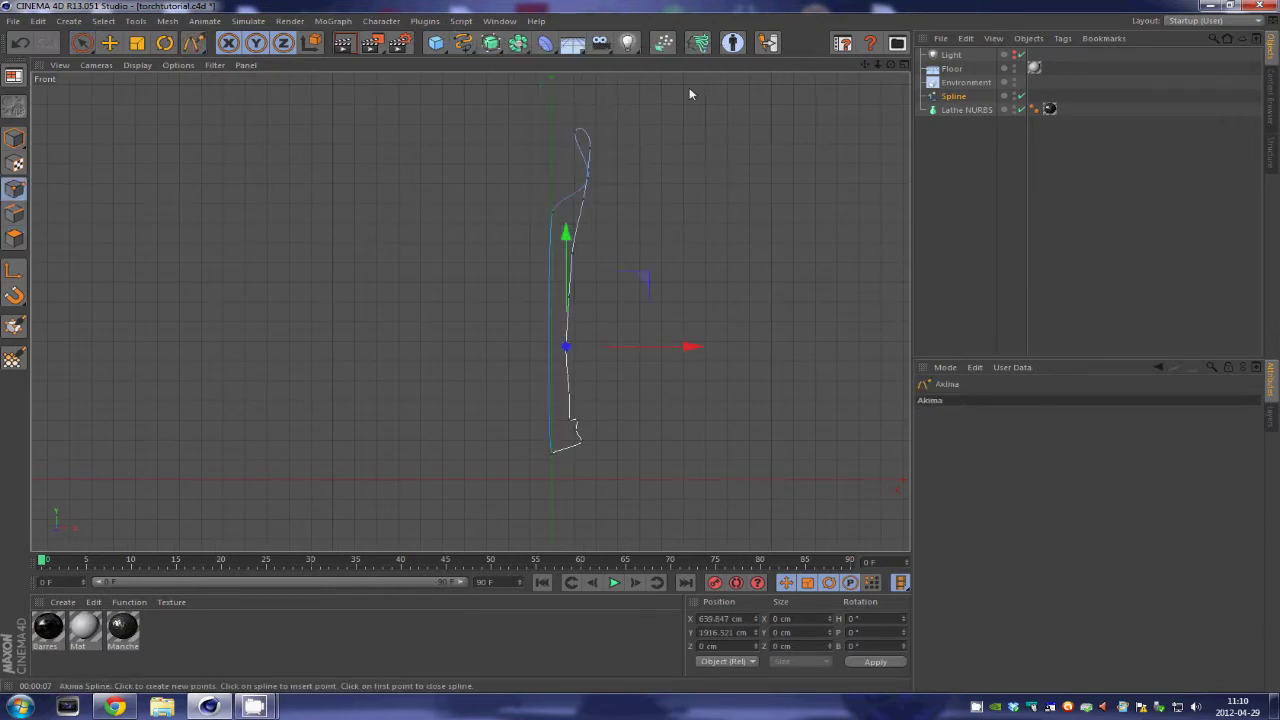
click(647, 418)
click(662, 291)
click(656, 188)
click(631, 145)
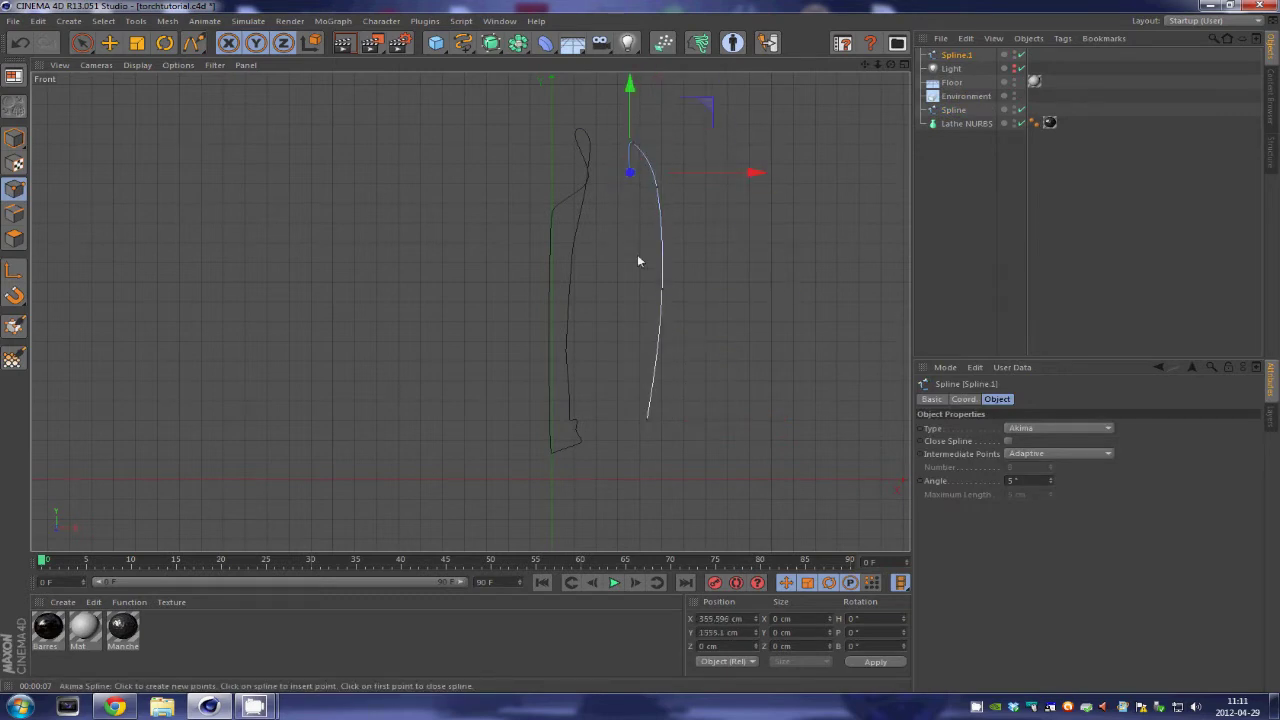
click(634, 379)
click(635, 416)
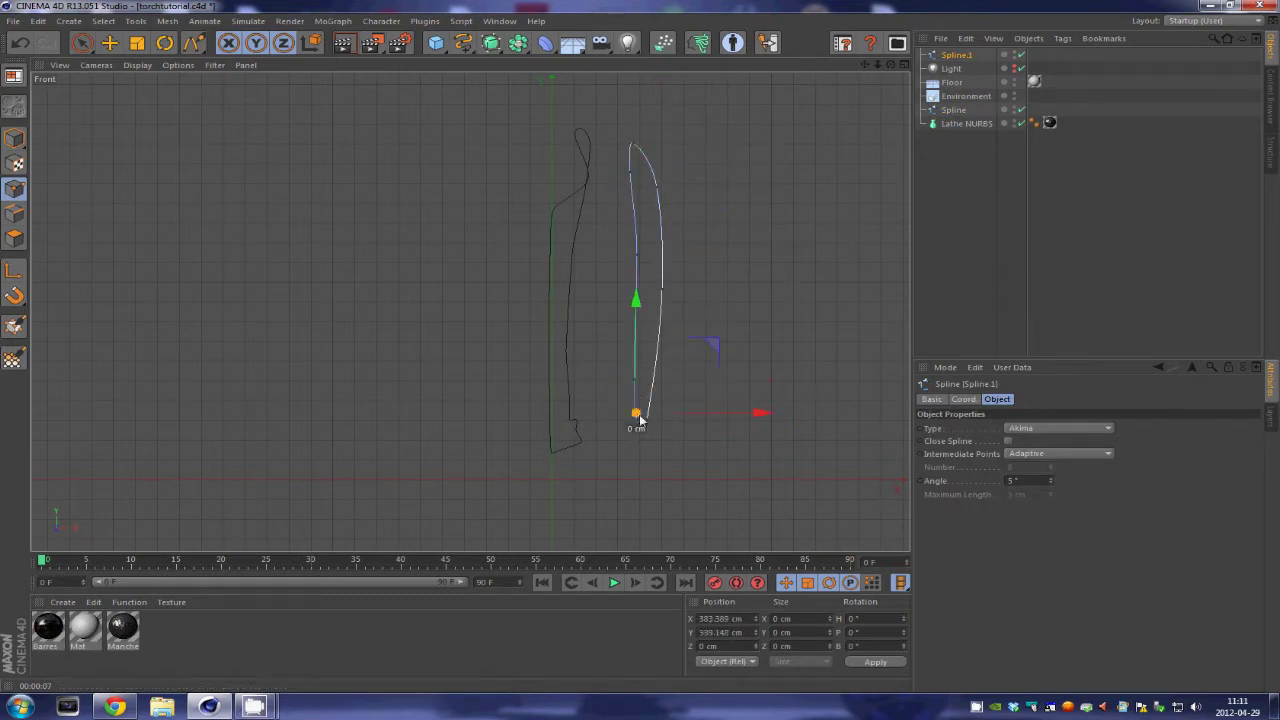
click(649, 420)
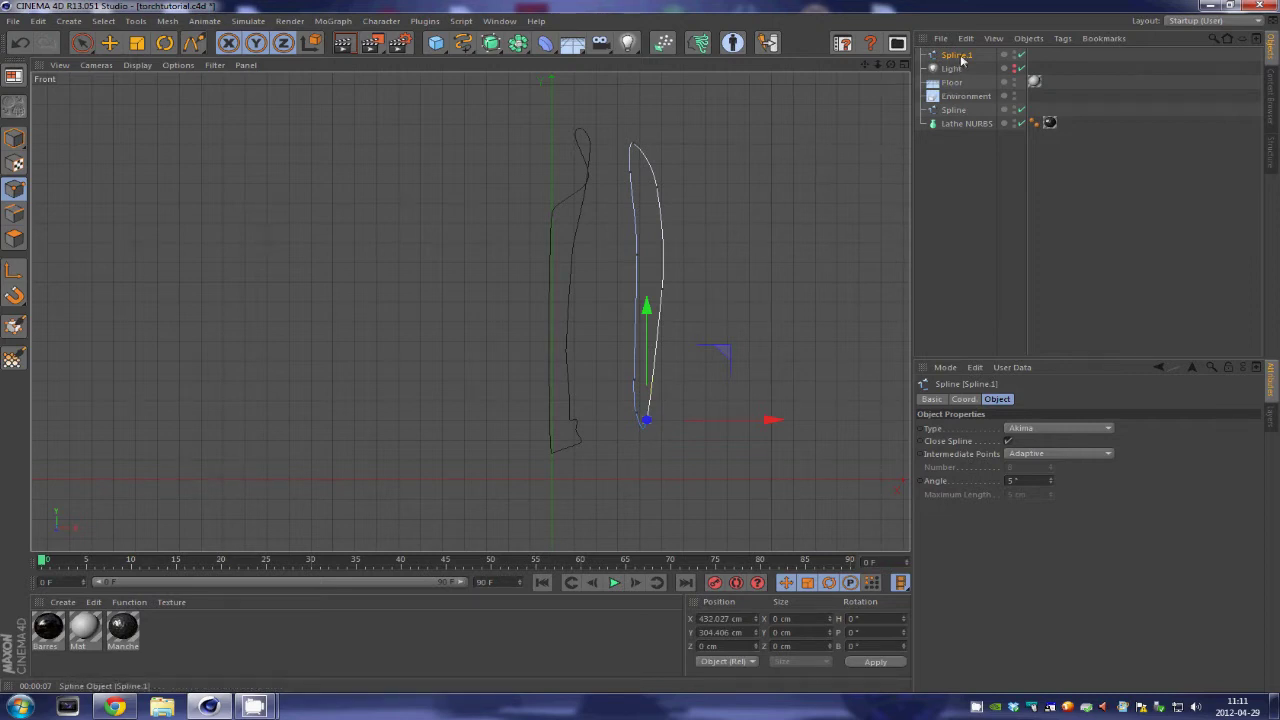
- Delete the newly drawn Akima spline and return to the enlarged perspective view
key(Delete)
middle_click(750, 300)
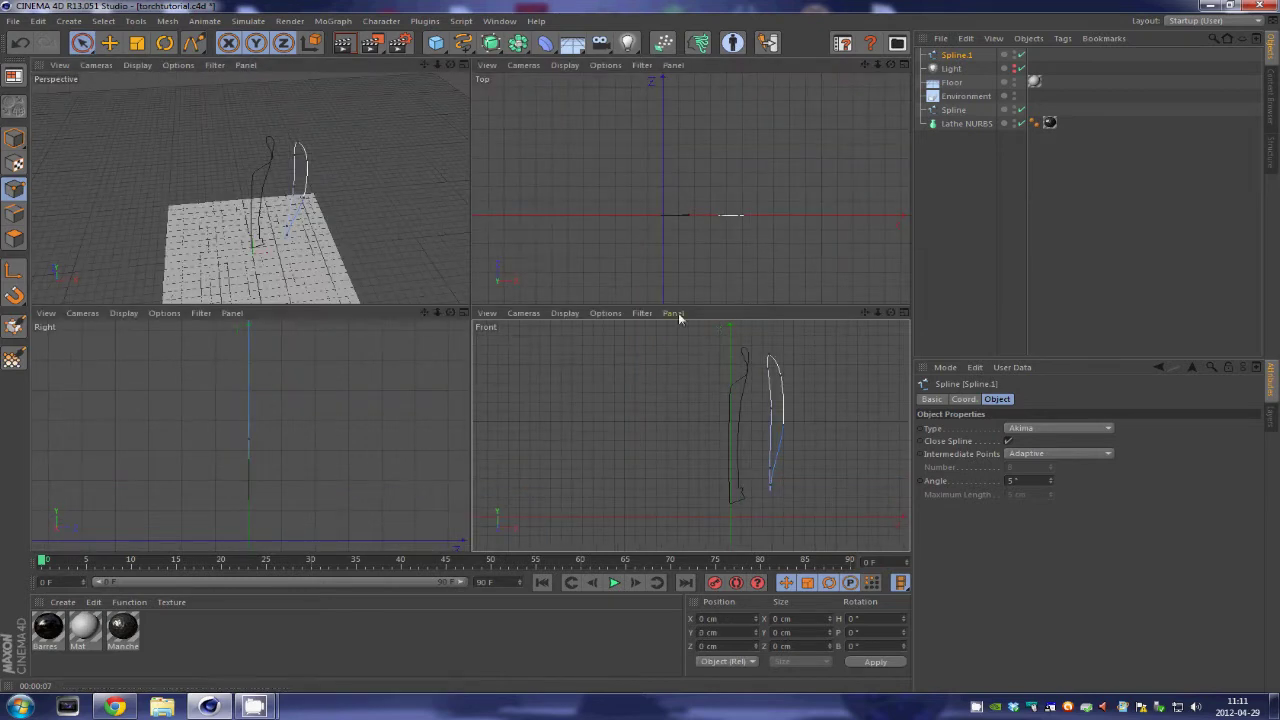
middle_click(348, 187)
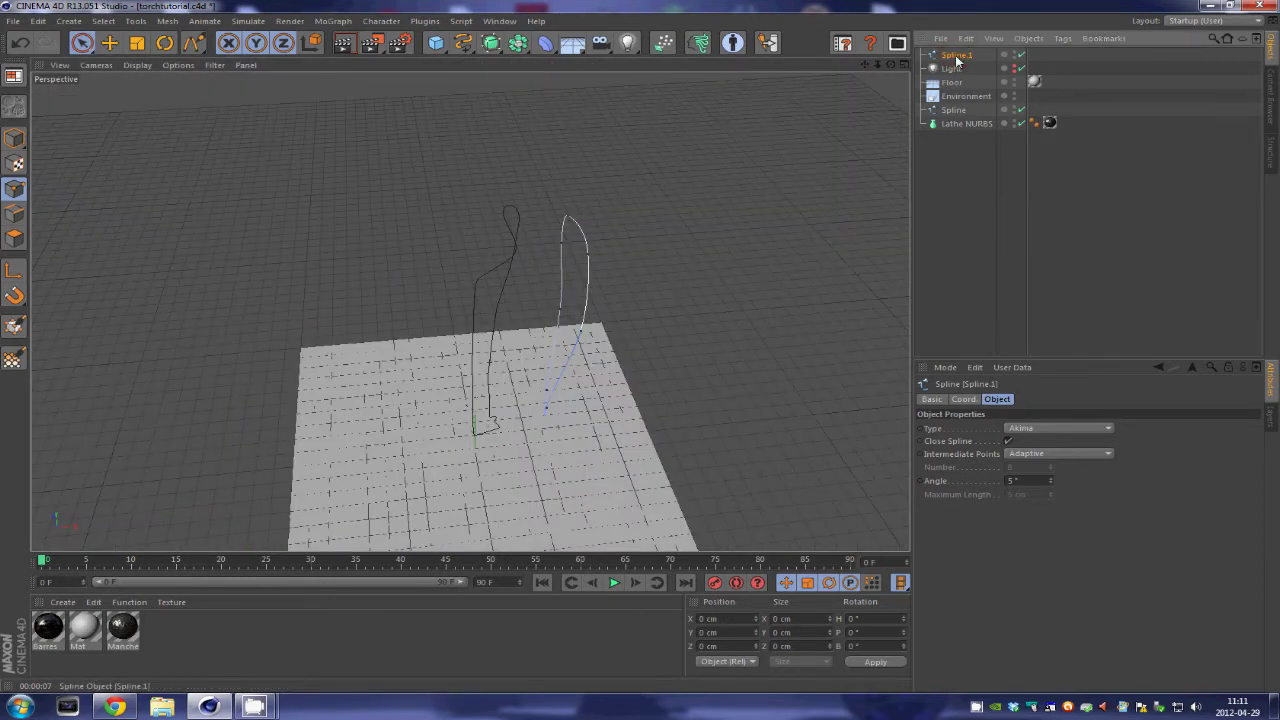
key(Delete)
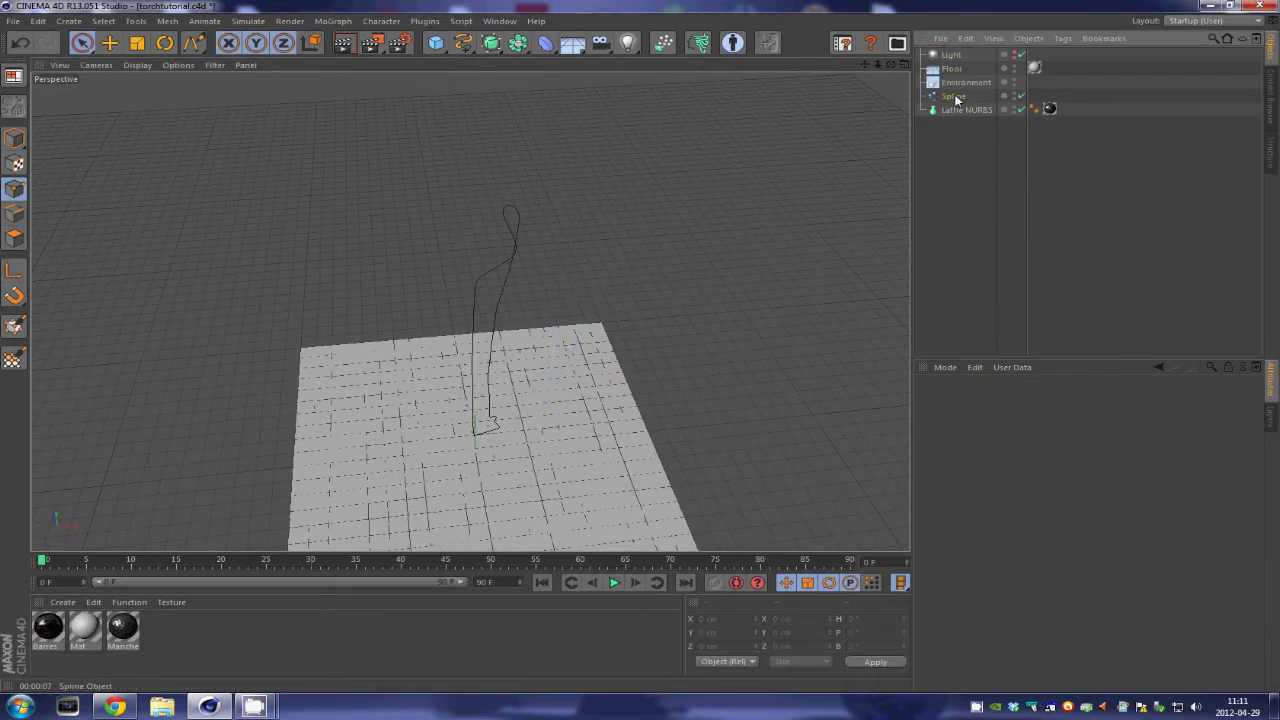
- Place the original profile spline back inside the Lathe NURBS object as its child
click(954, 97)
drag(956, 97, 963, 115)
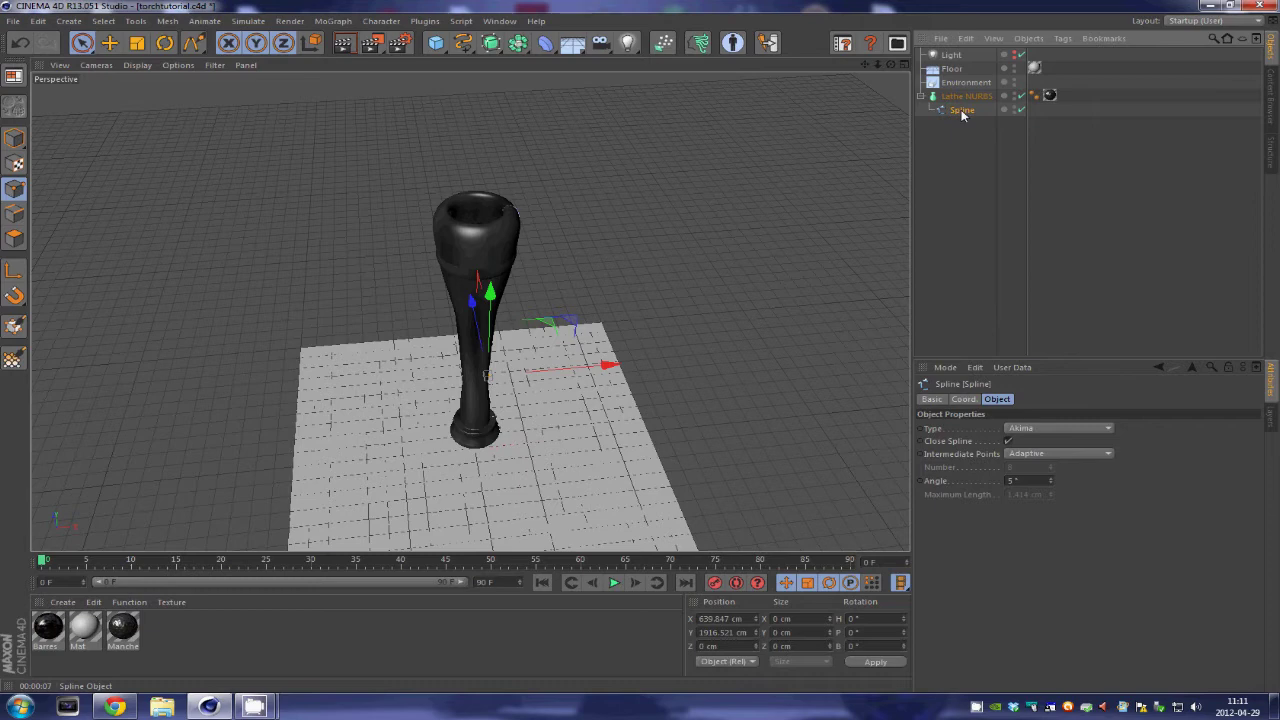
scroll(686, 258, up, 3)
drag(890, 64, 640, 348)
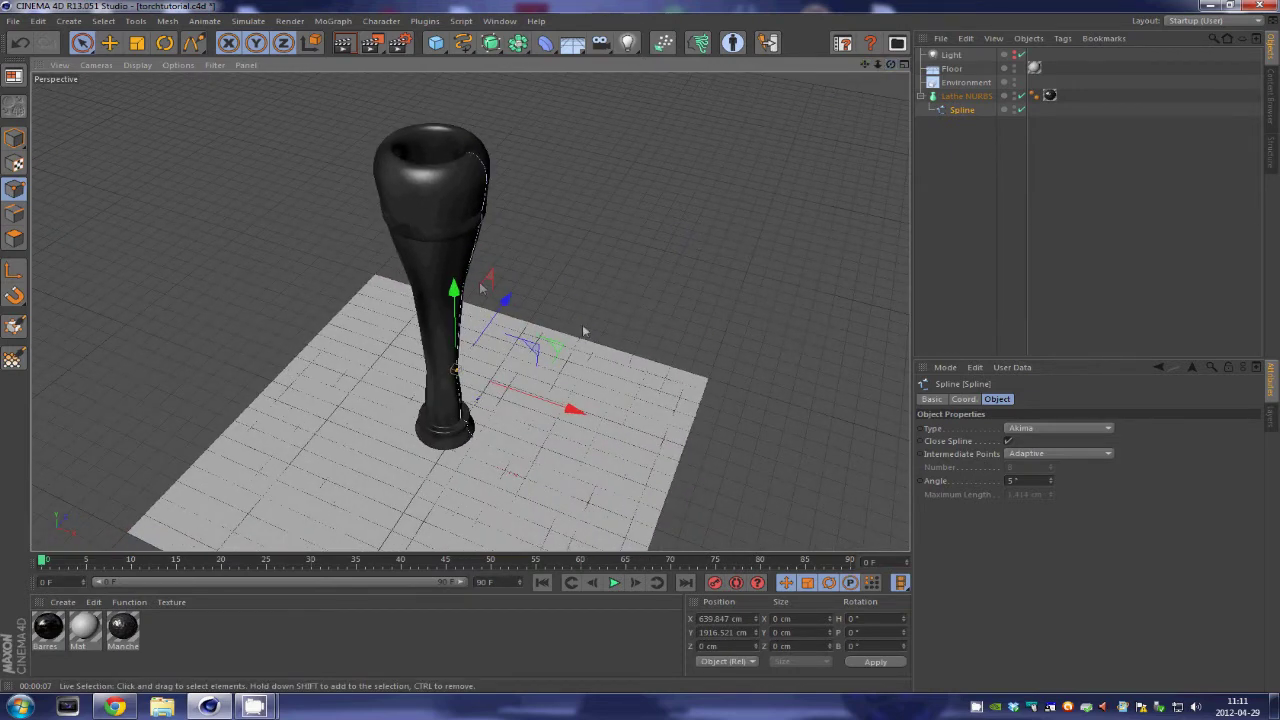
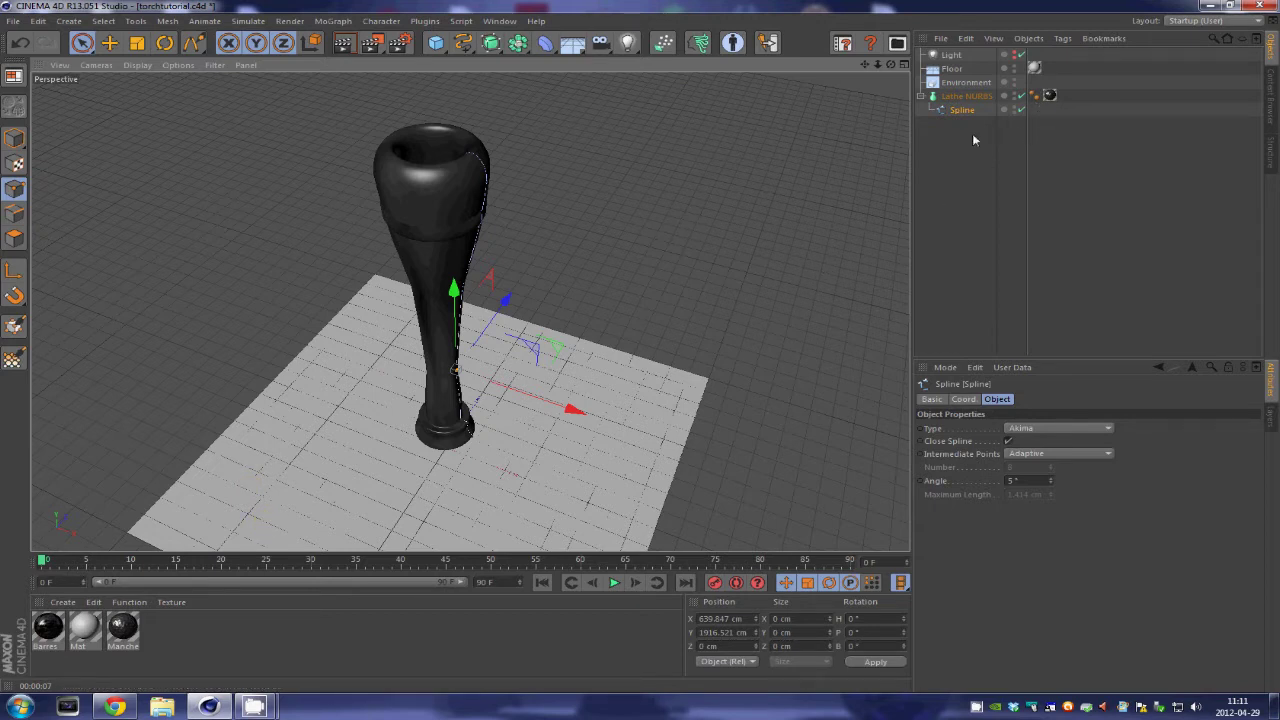
- Remove the black material from the Lathe NURBS object and render the torch in the viewport
click(1049, 96)
key(Delete)
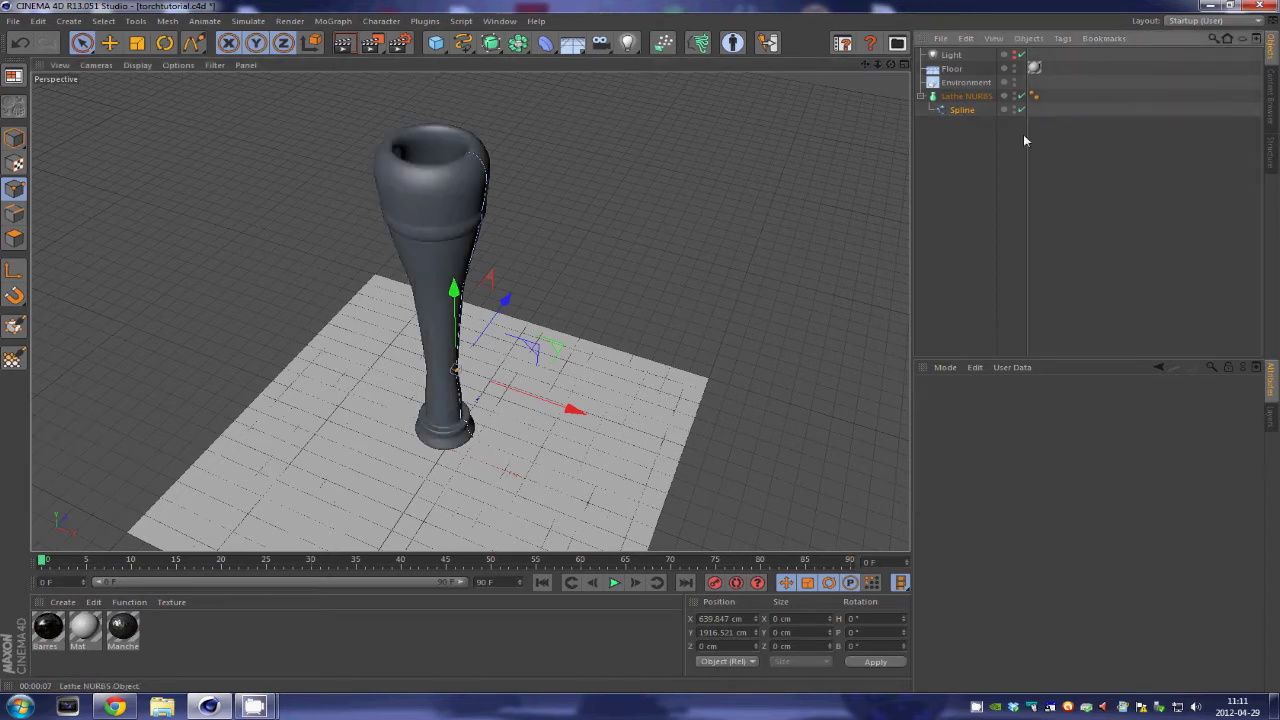
key(ctrl+r)
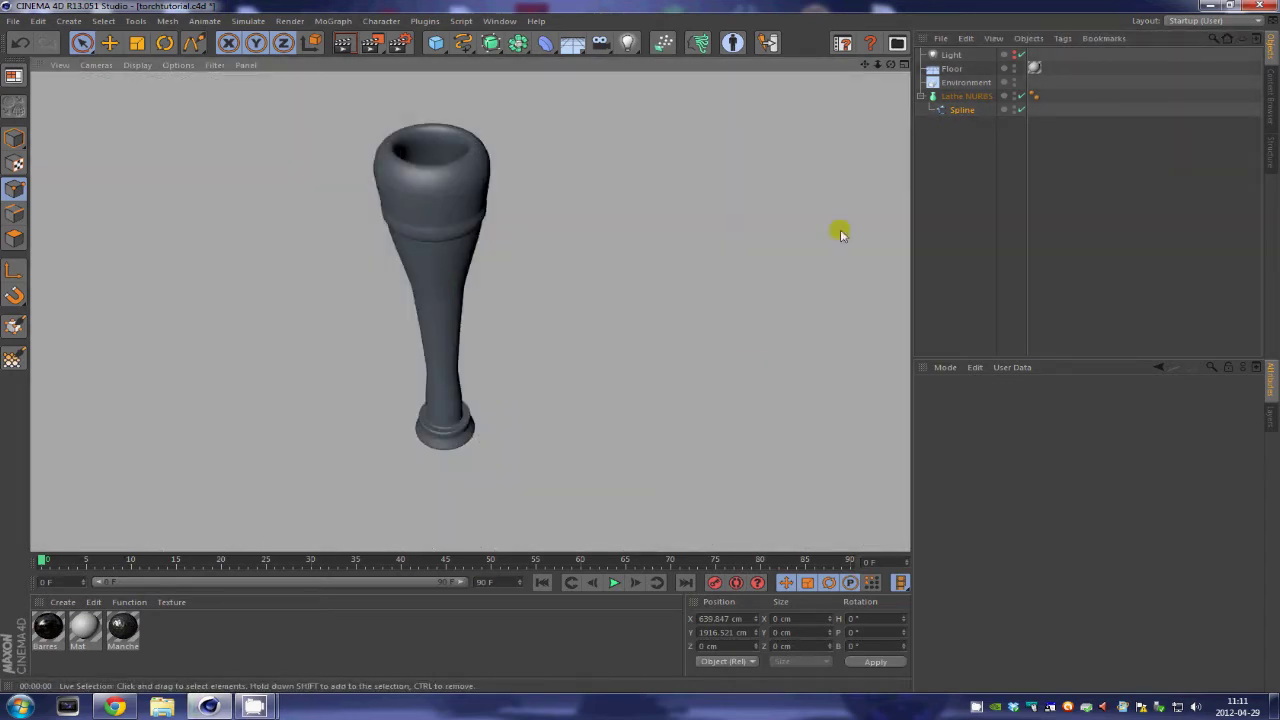
alt+drag(640, 346, 640, 345)
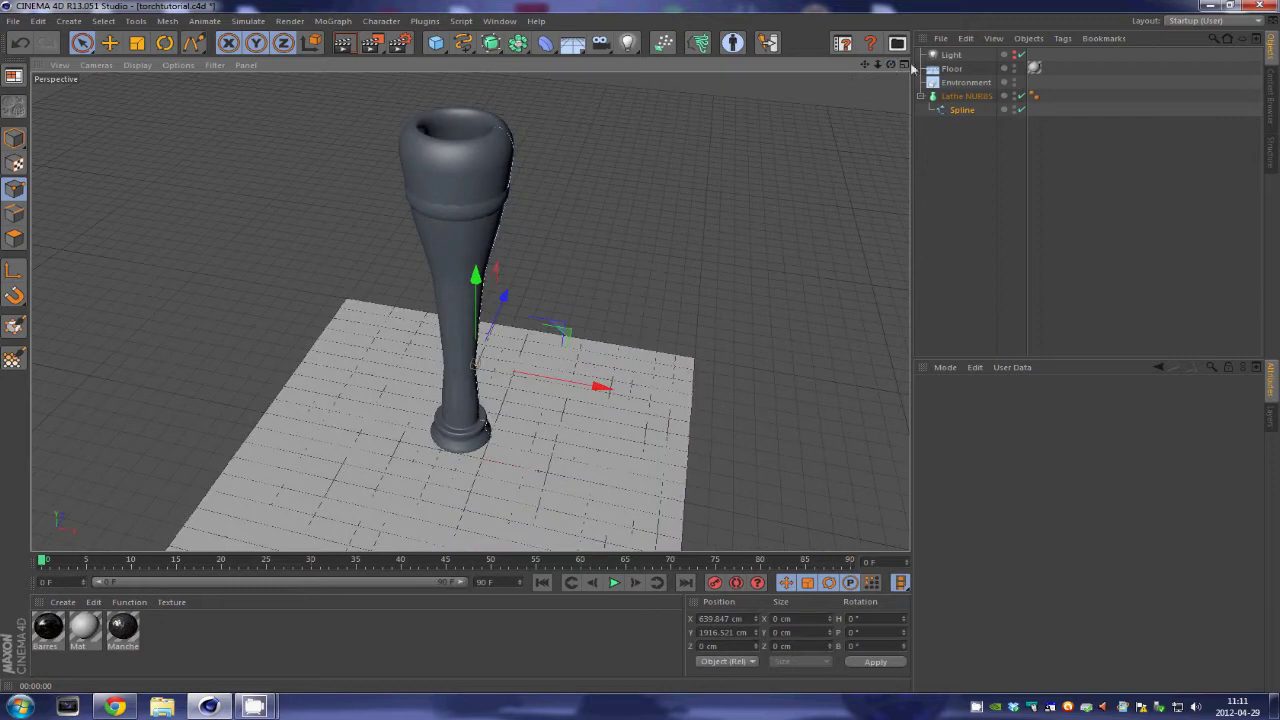
- Try to move the profile spline's point at the ring below the torch head with the Move tool
click(958, 109)
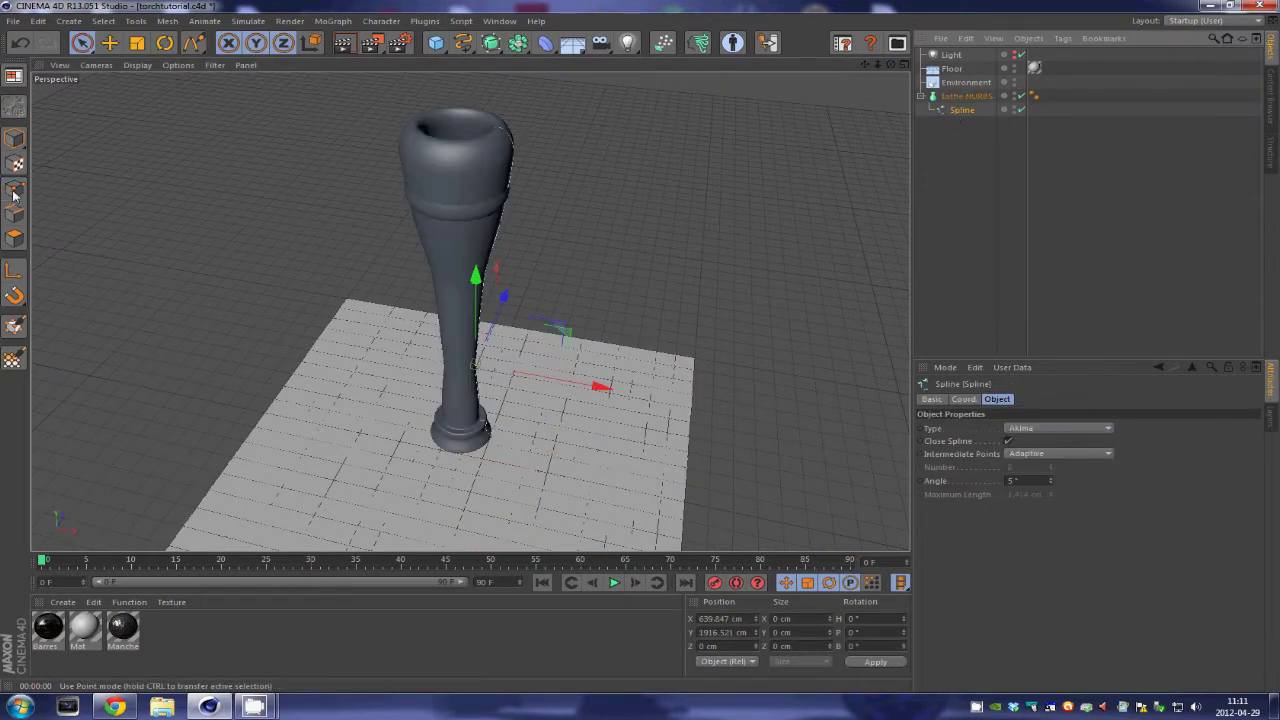
scroll(631, 299, up, 3)
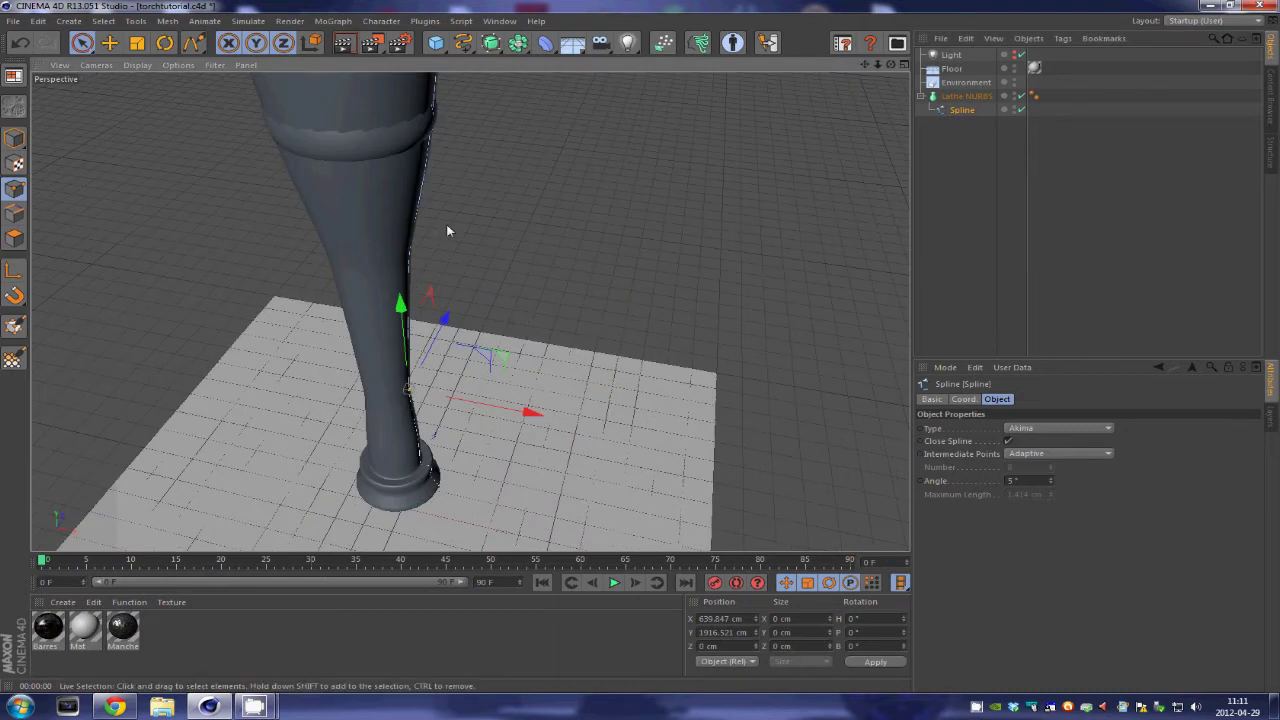
drag(865, 65, 879, 127)
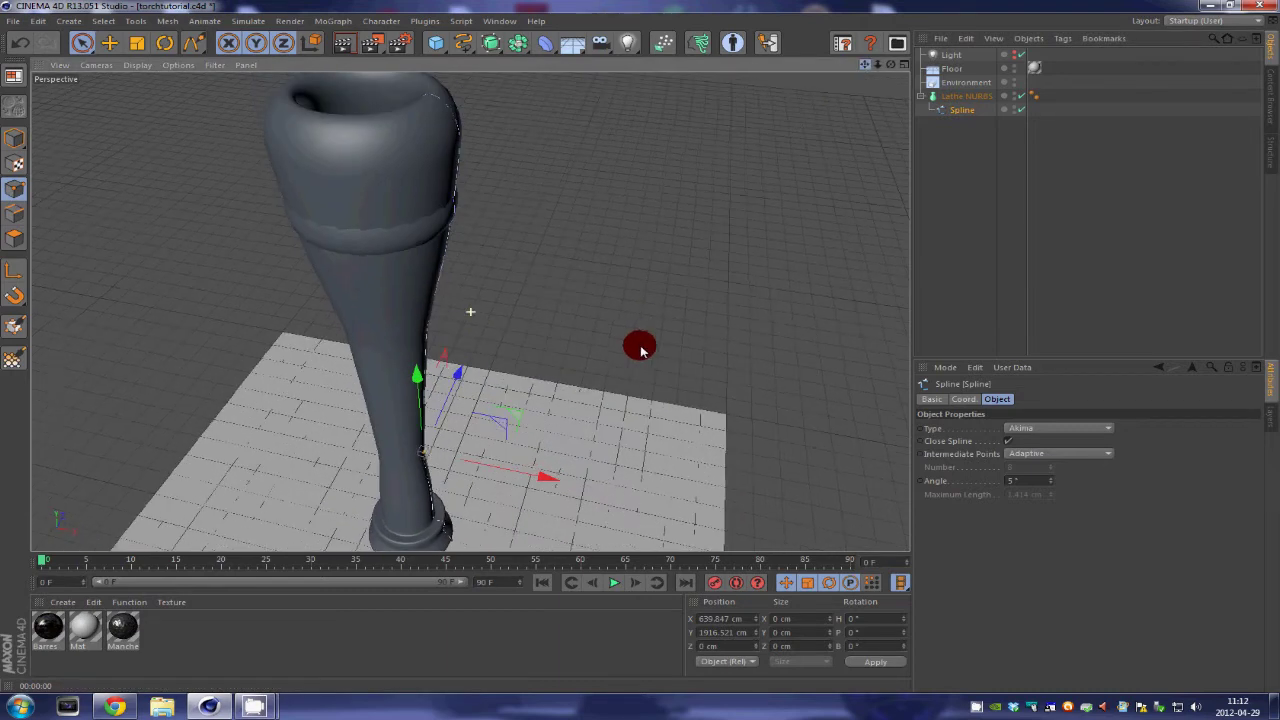
click(462, 231)
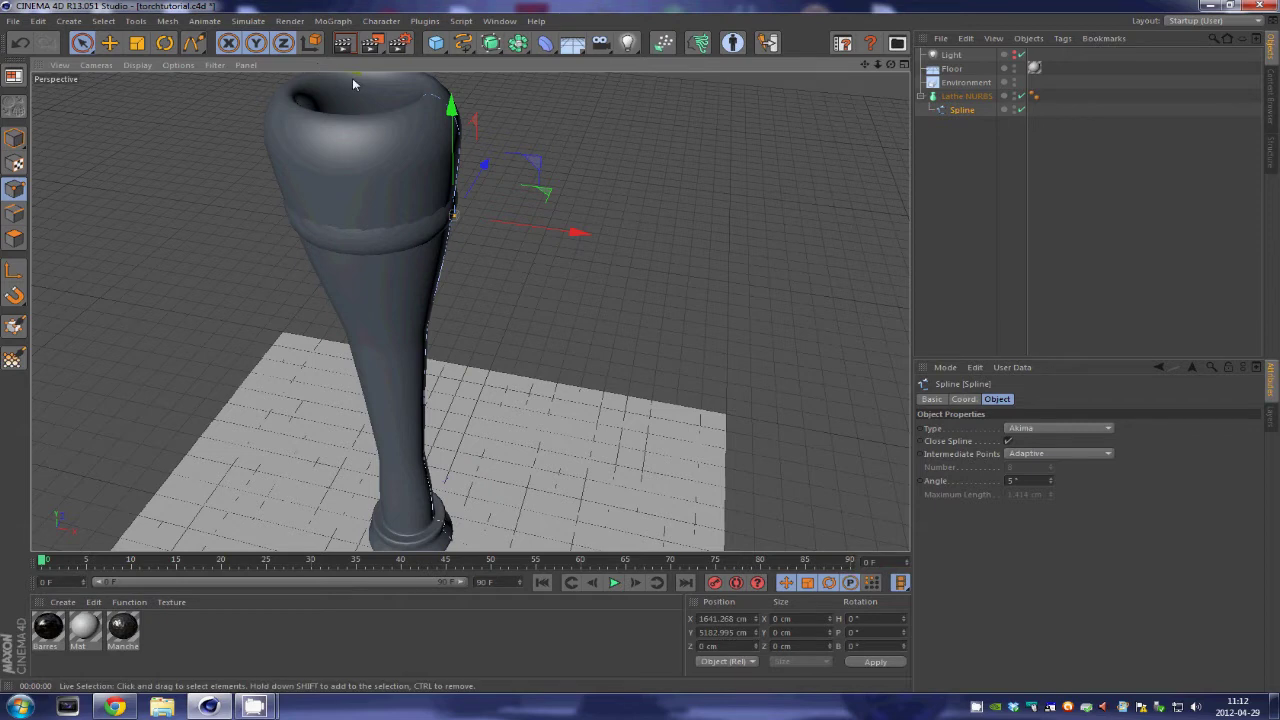
key(r)
key(e)
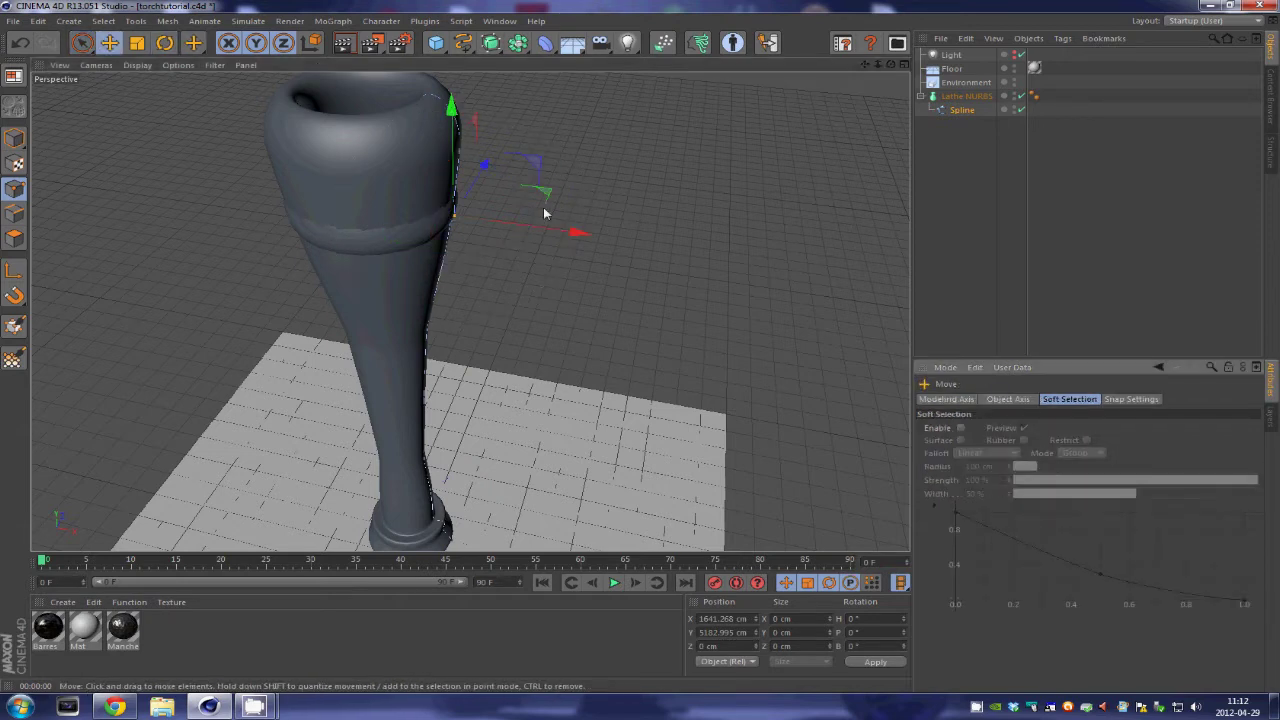
drag(525, 228, 543, 209)
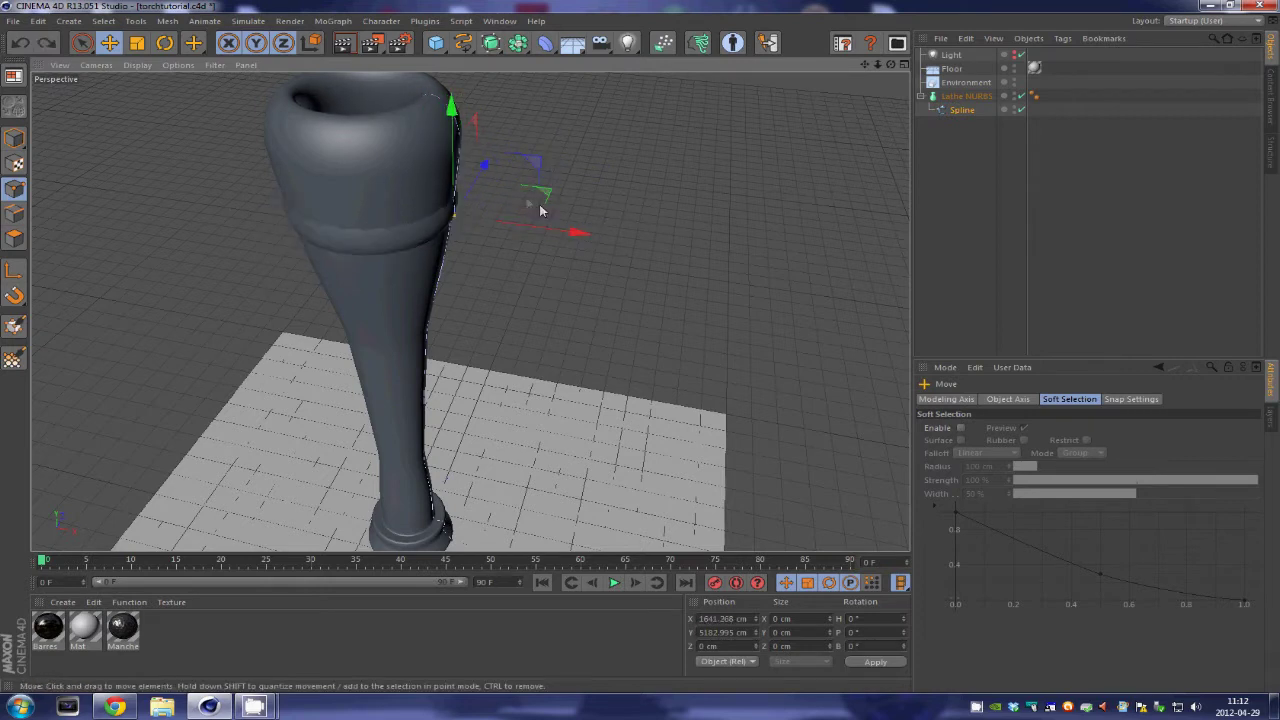
- Move the profile spline's point low on the handle along the X axis and render the whole torch in the viewport
click(425, 457)
drag(536, 456, 552, 478)
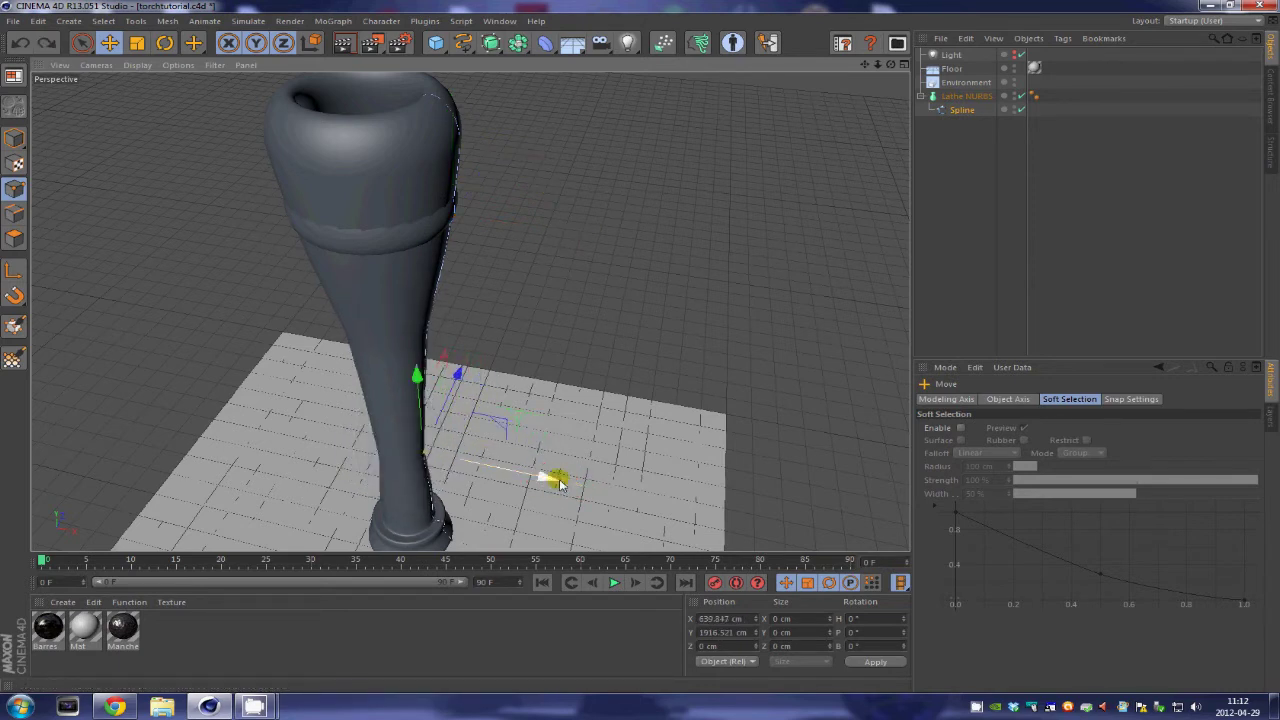
click(396, 190)
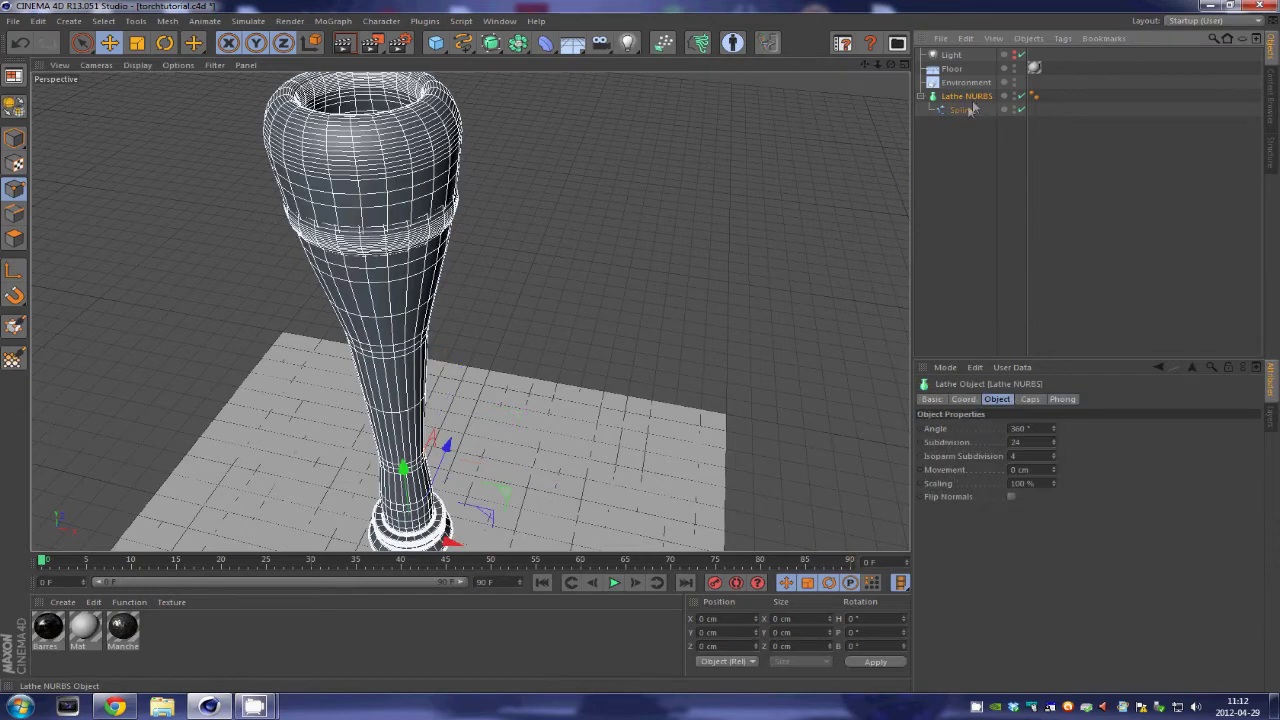
scroll(631, 344, down, 3)
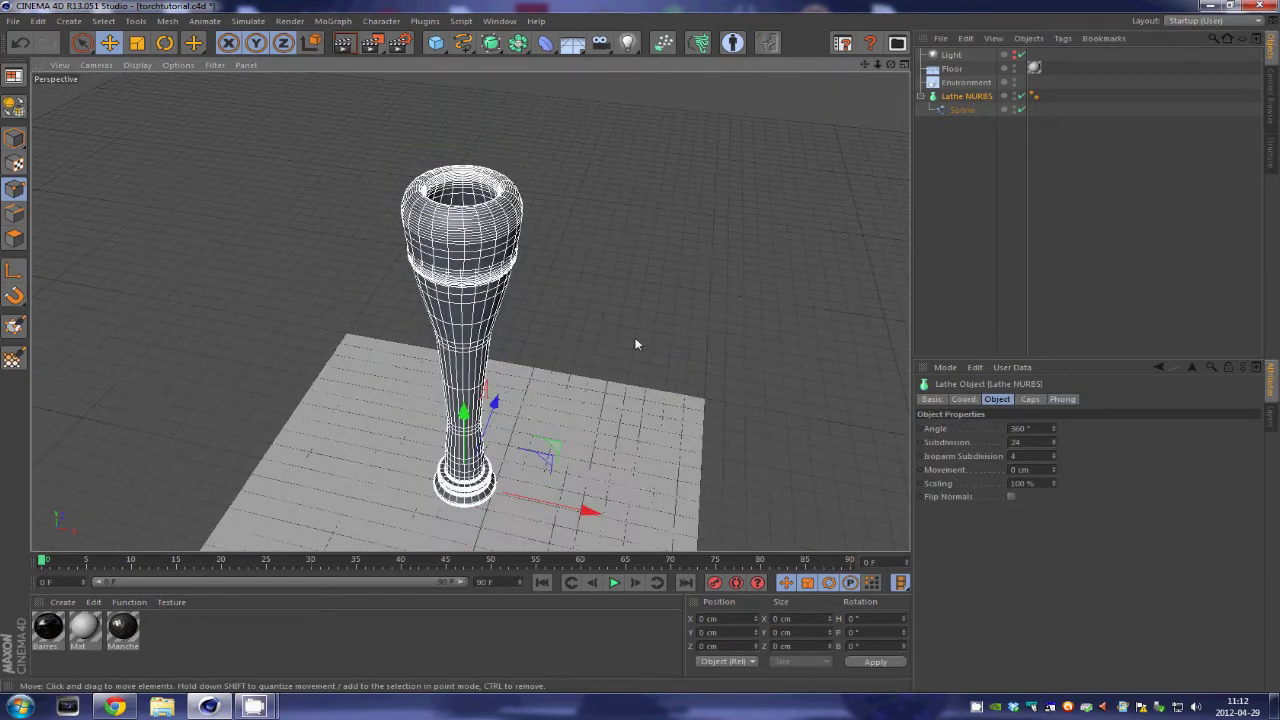
key(ctrl+r)
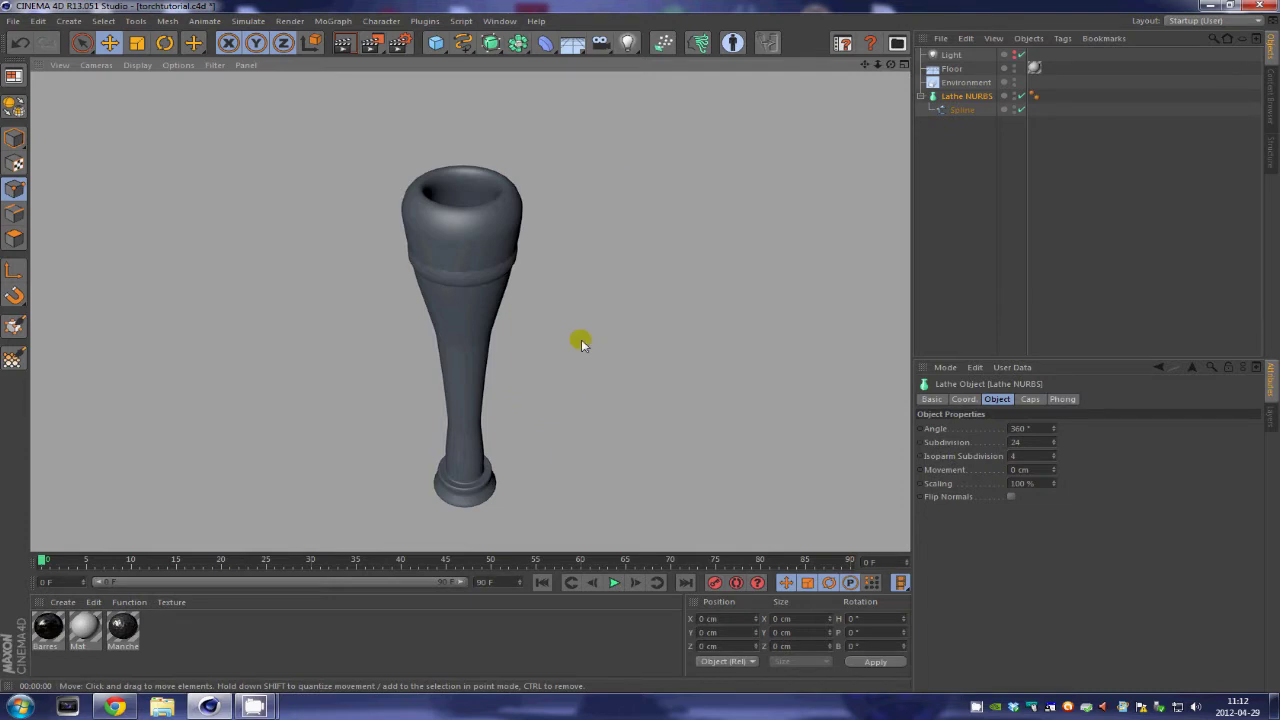
- Apply the Manche material to the Lathe NURBS object and render the torch in the viewport
click(963, 109)
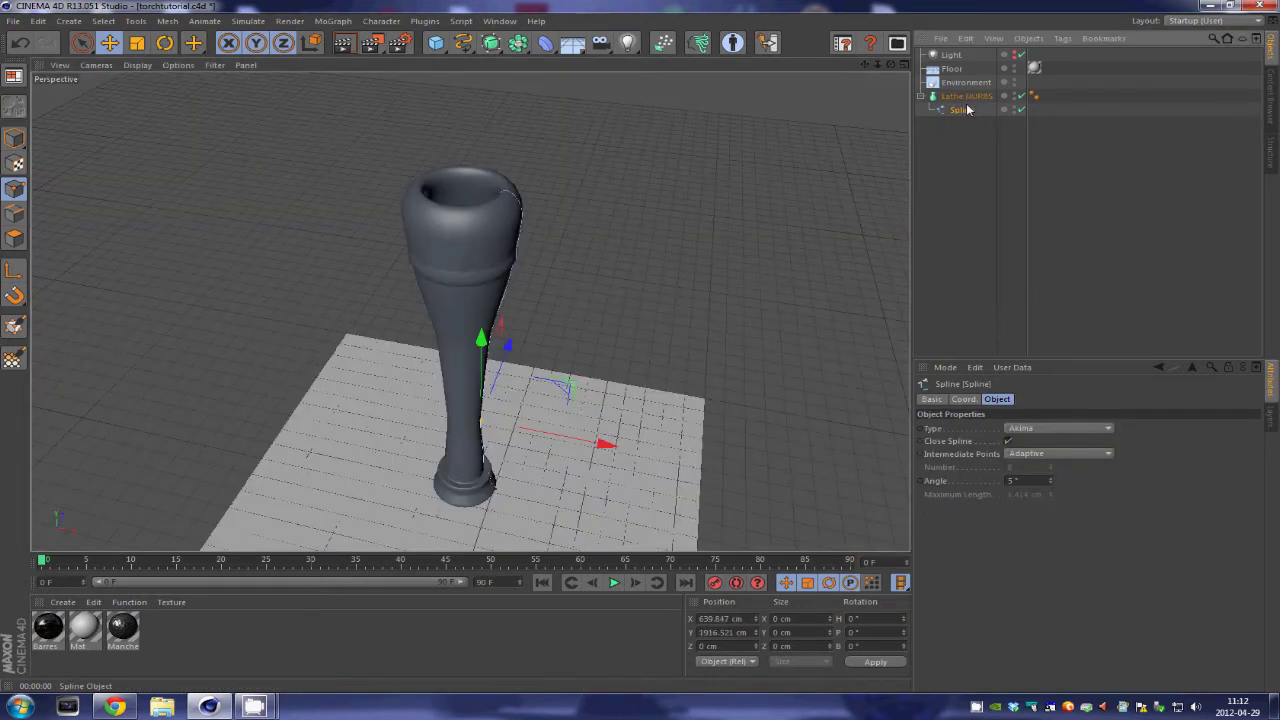
click(966, 96)
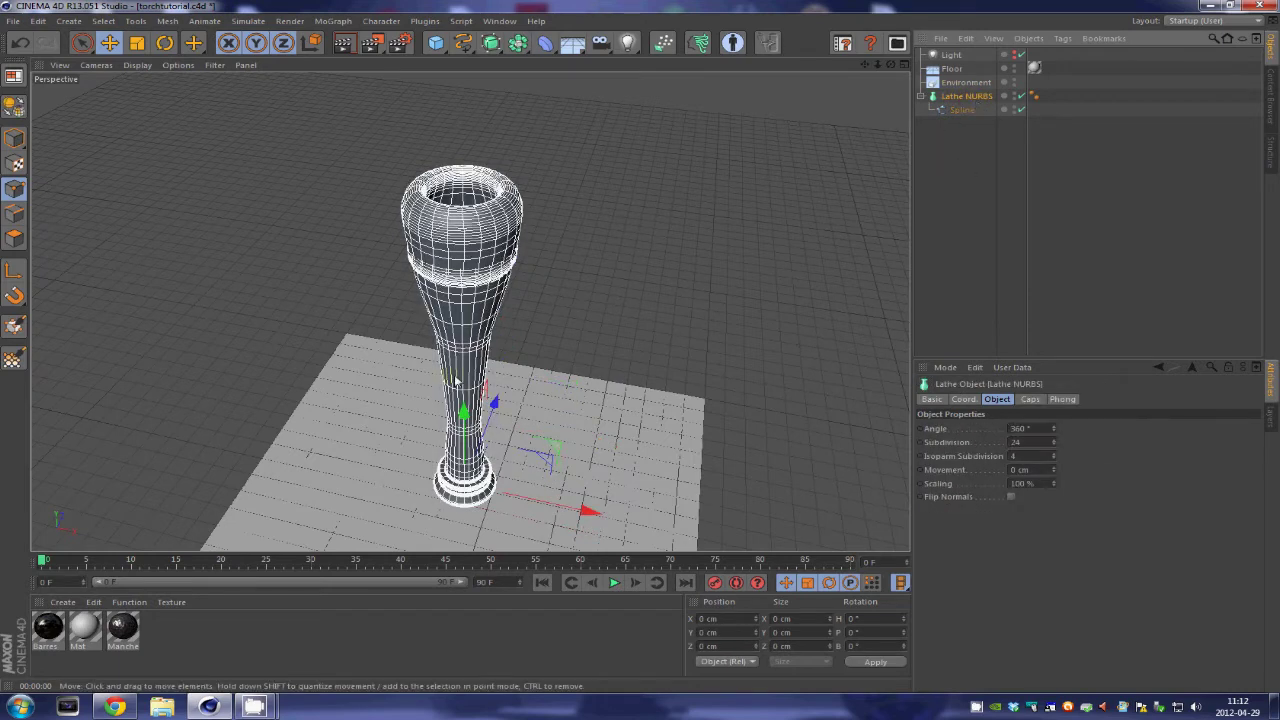
drag(124, 630, 452, 279)
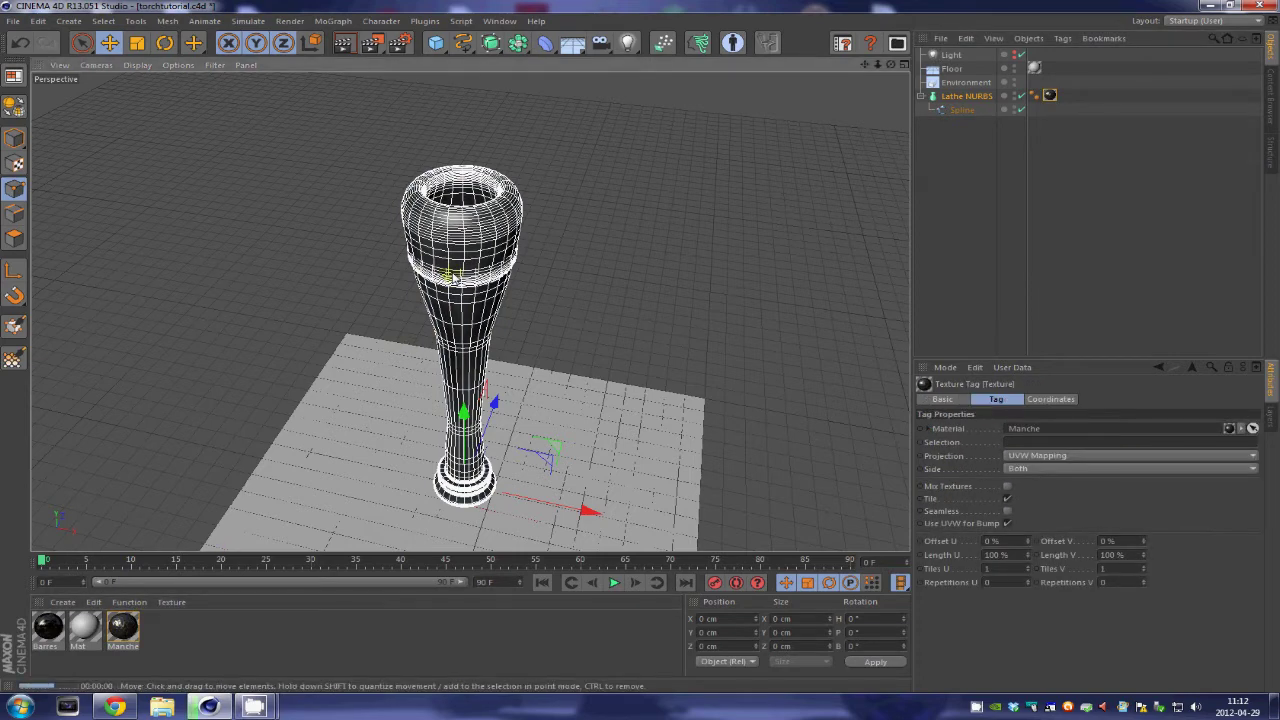
key(ctrl+r)
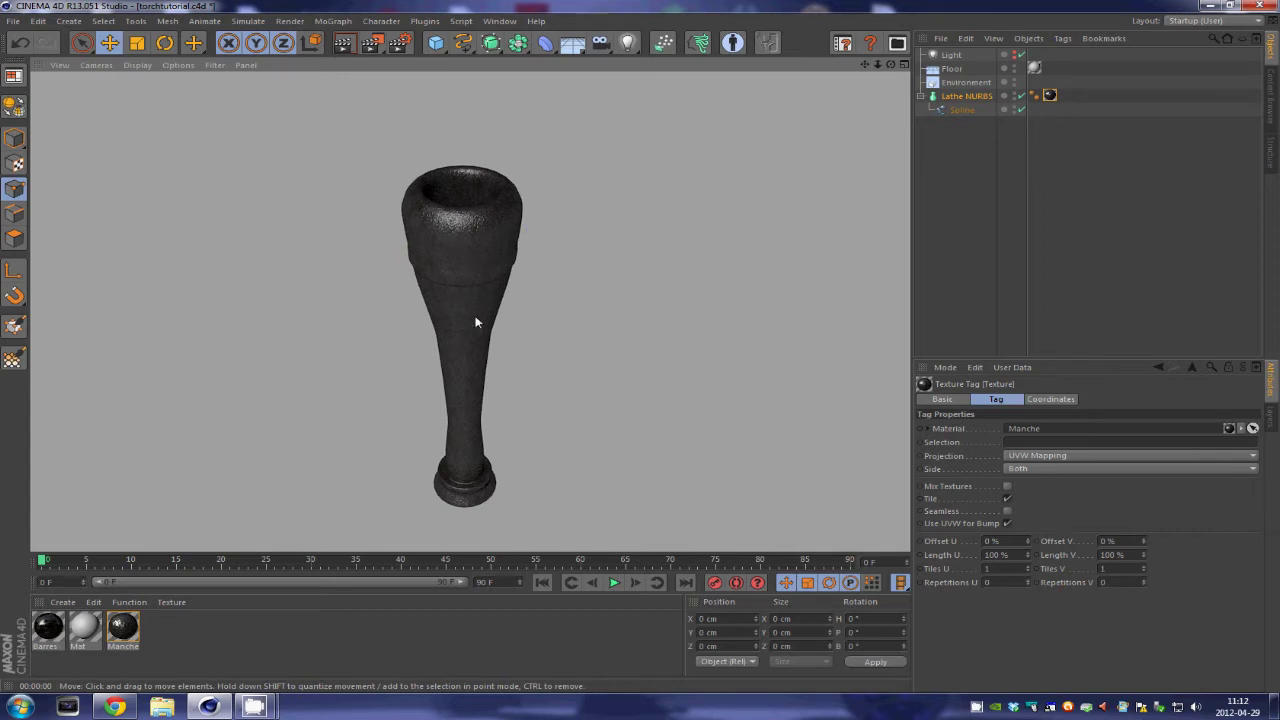
- Examine the Manche material's Bump channel and its Noise layers, and render a closer view of the torch
double_click(123, 628)
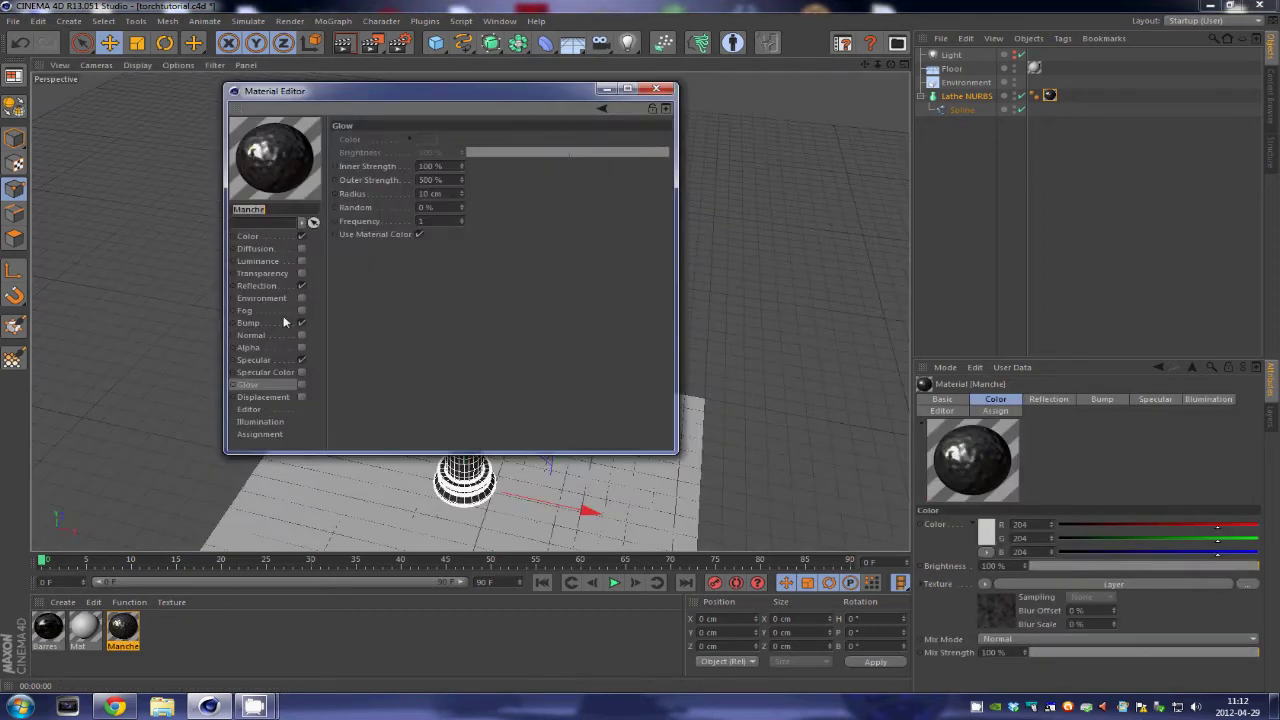
click(249, 323)
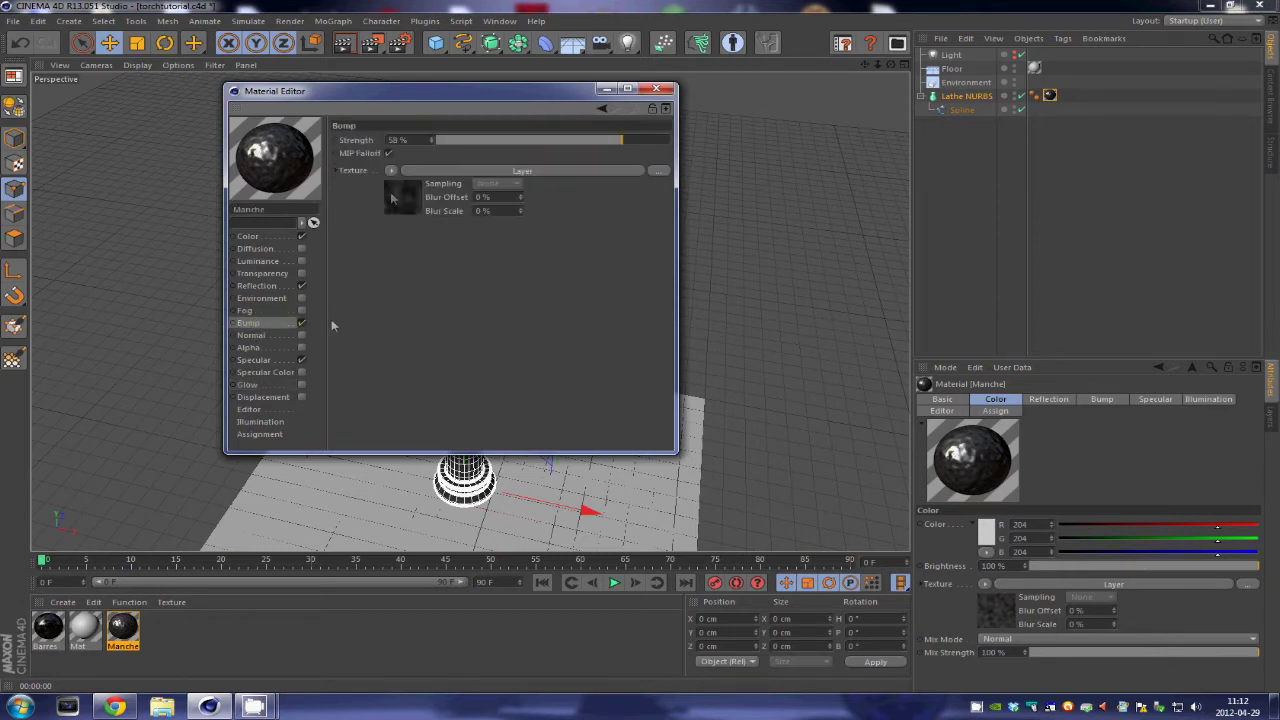
click(395, 199)
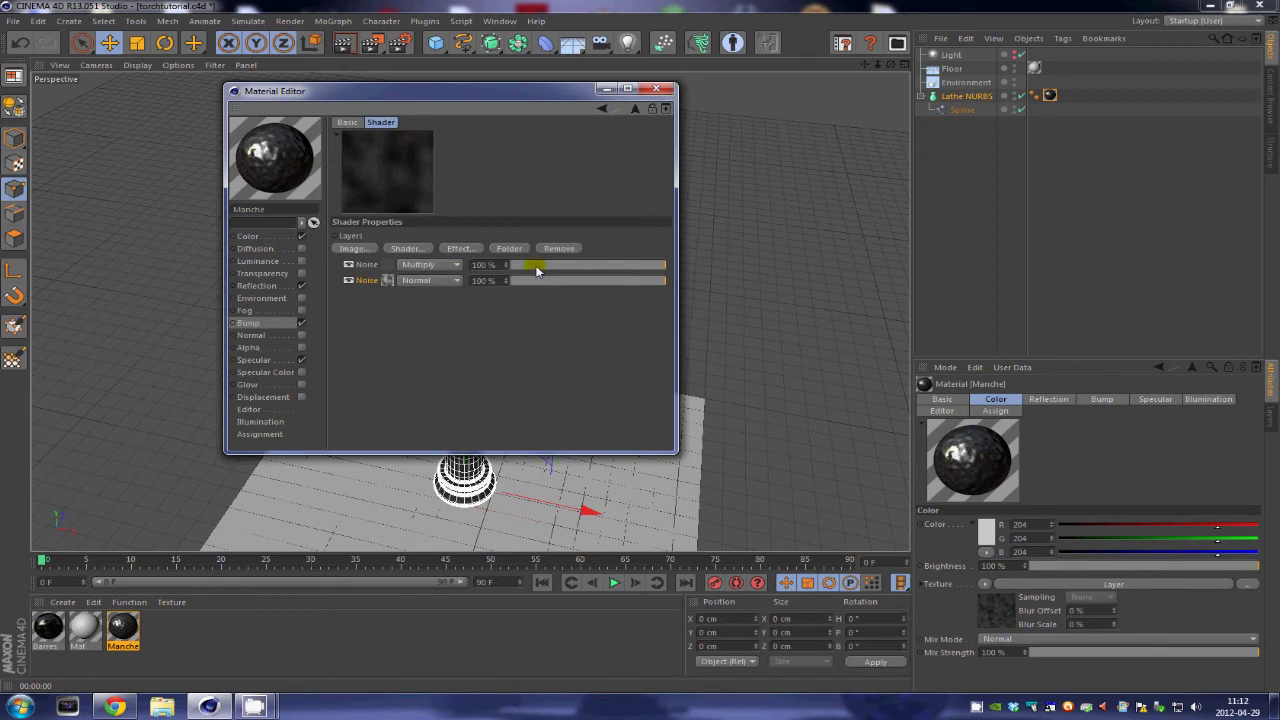
click(656, 89)
scroll(610, 296, up, 10)
key(ctrl+r)
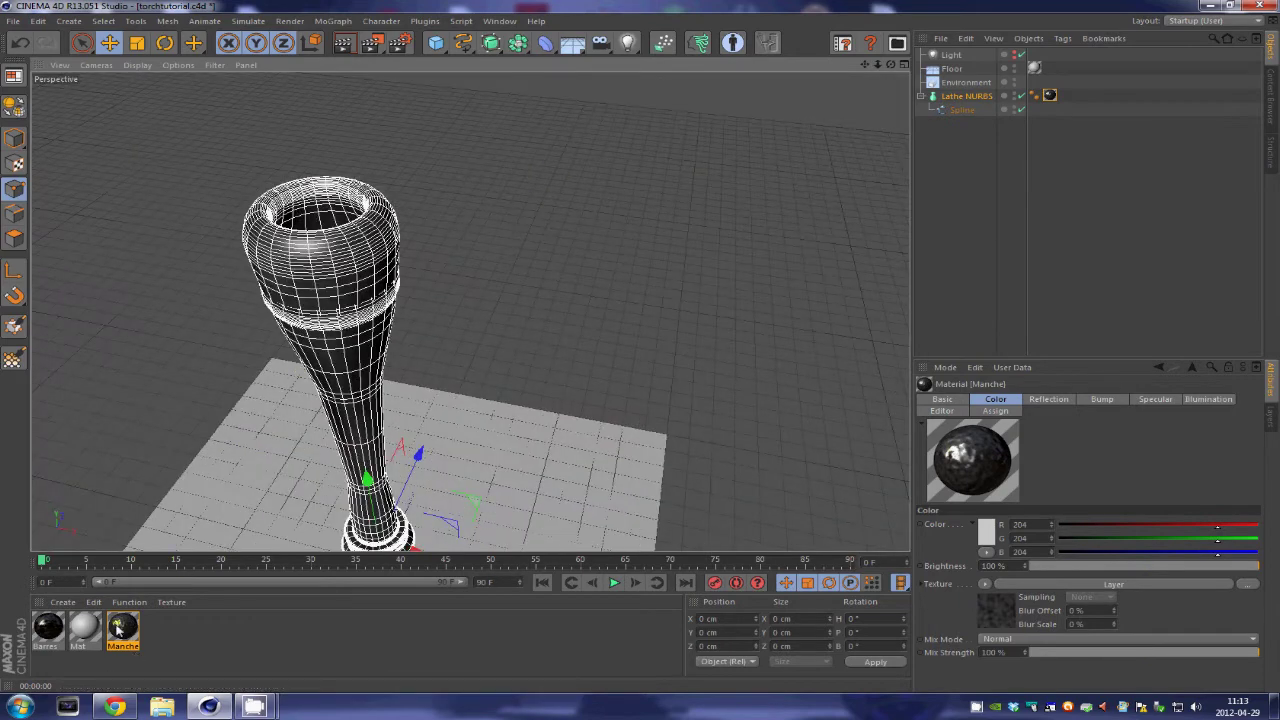
- Set the Manche material's specular width to 29% and height to 86%, and render the torch to check the highlights
double_click(122, 630)
click(258, 286)
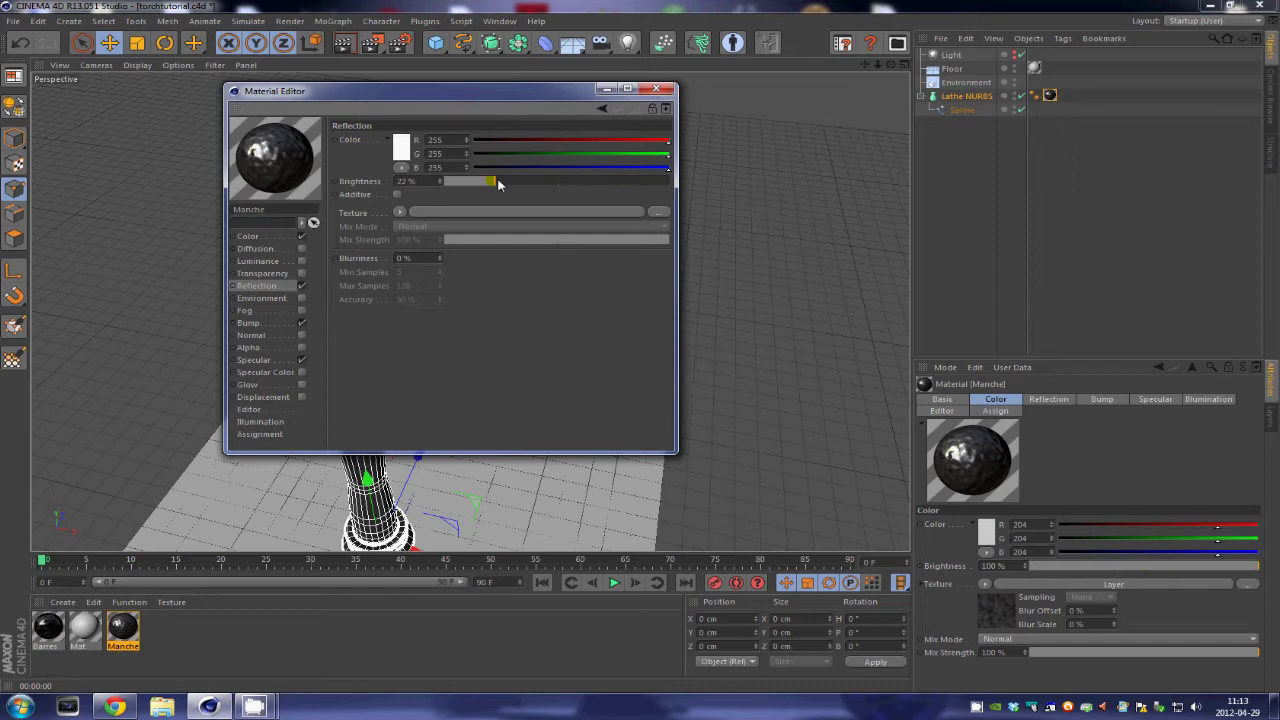
click(268, 361)
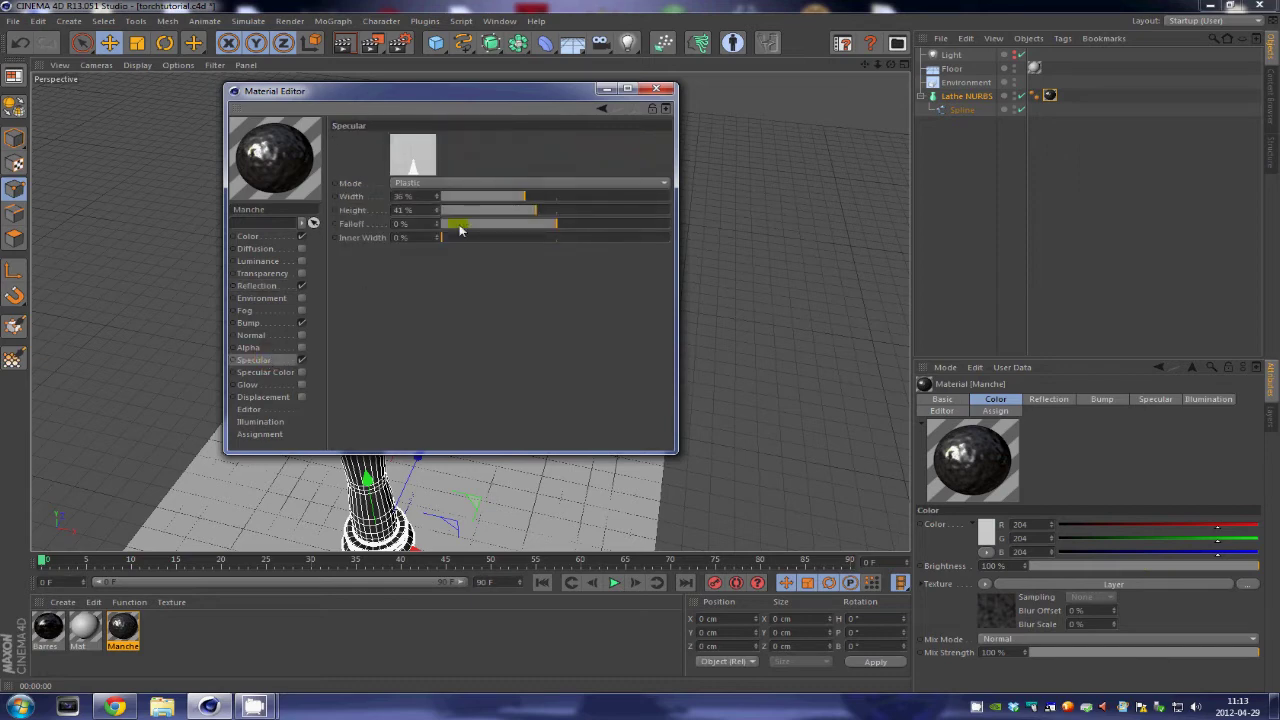
drag(492, 101, 785, 86)
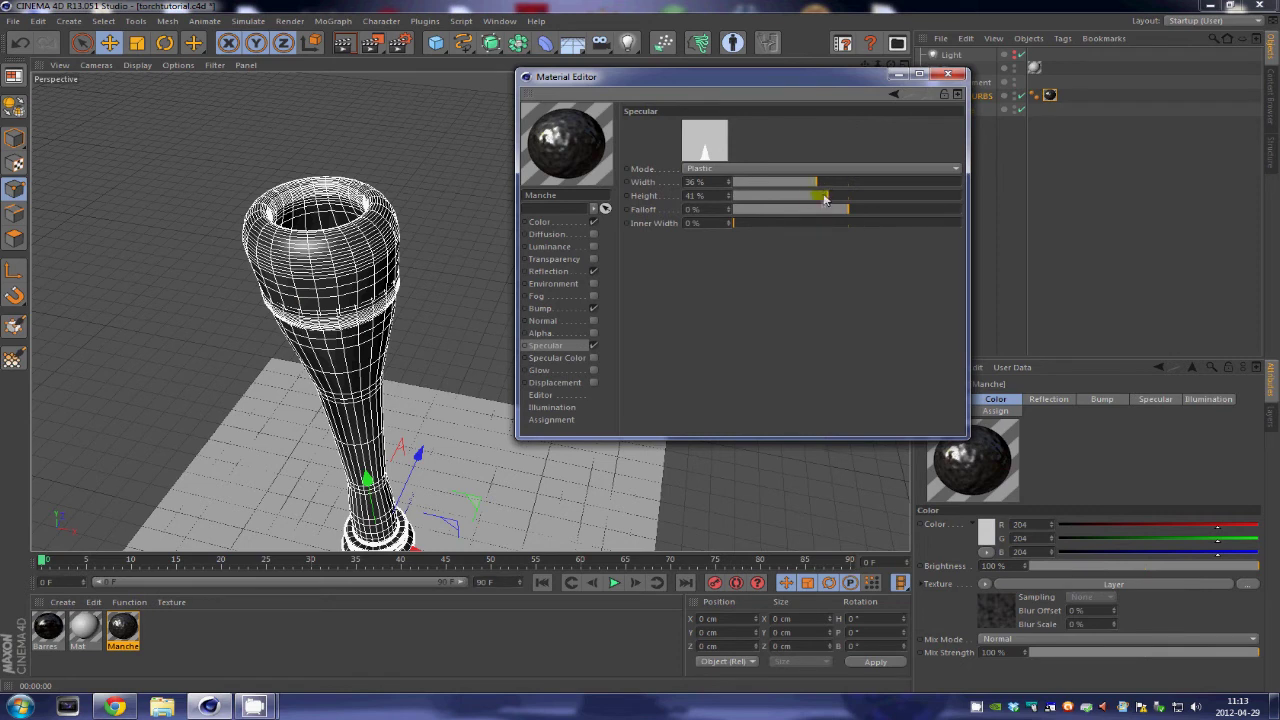
drag(820, 201, 884, 196)
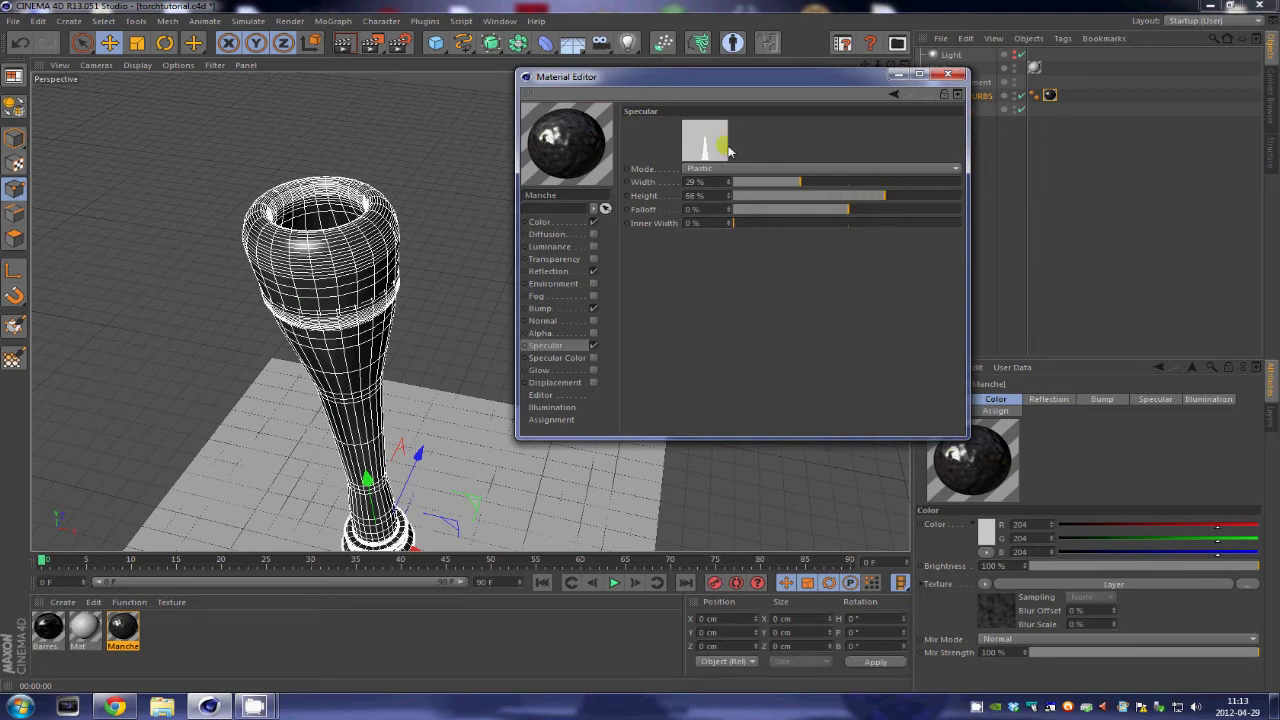
click(948, 76)
key(ctrl+r)
click(323, 185)
key(ctrl+r)
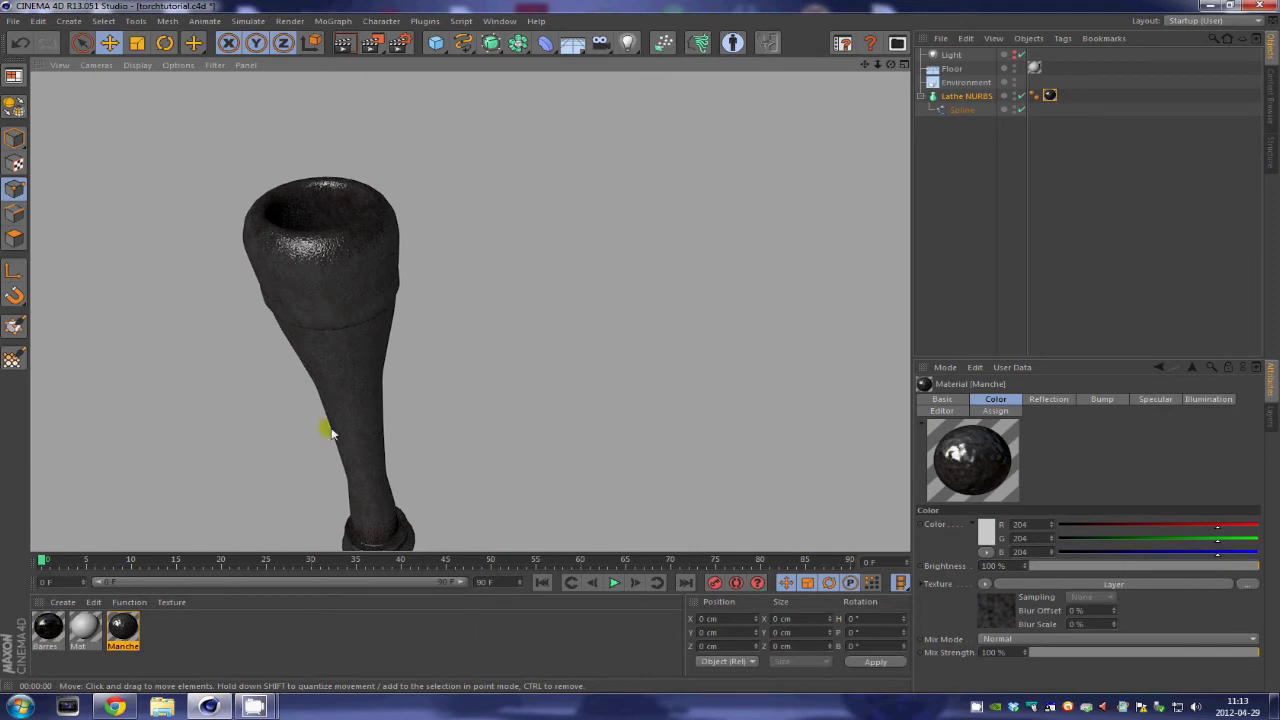
click(329, 114)
click(347, 530)
key(ctrl+r)
click(324, 168)
- Examine the Multiply Noise shader in the Manche material's Color layer texture and check it against a viewport render
double_click(125, 634)
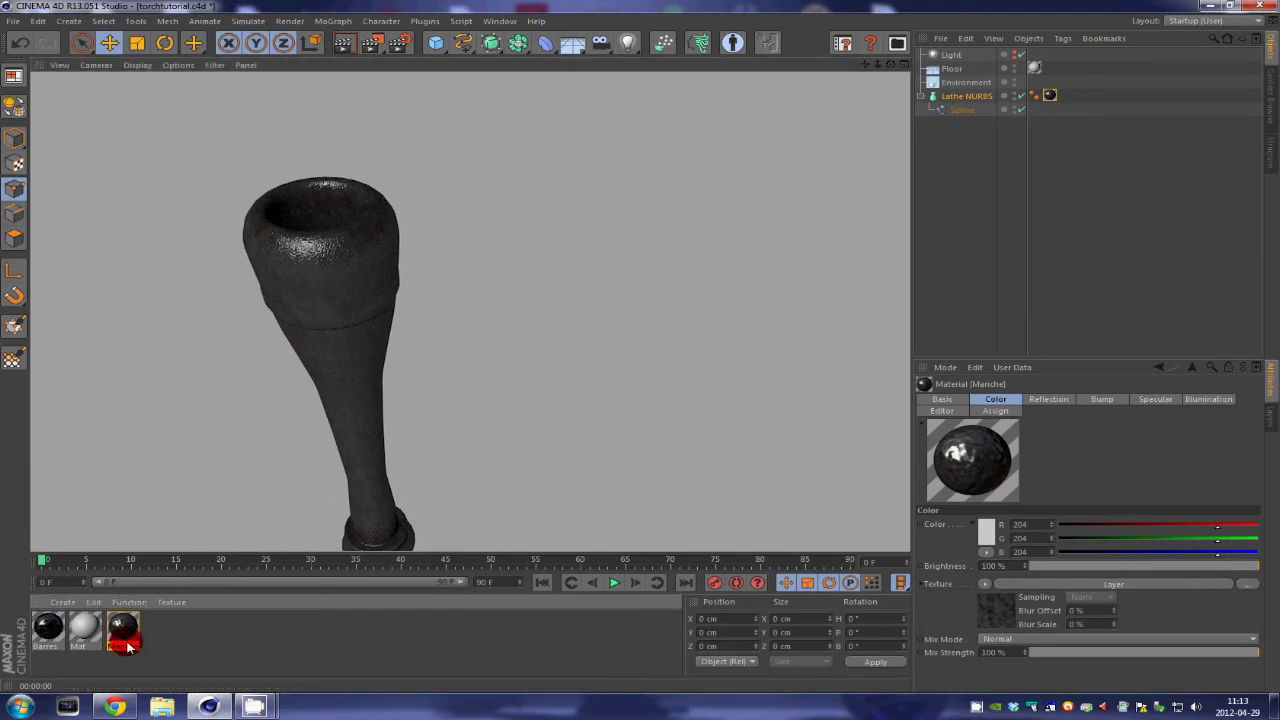
click(247, 236)
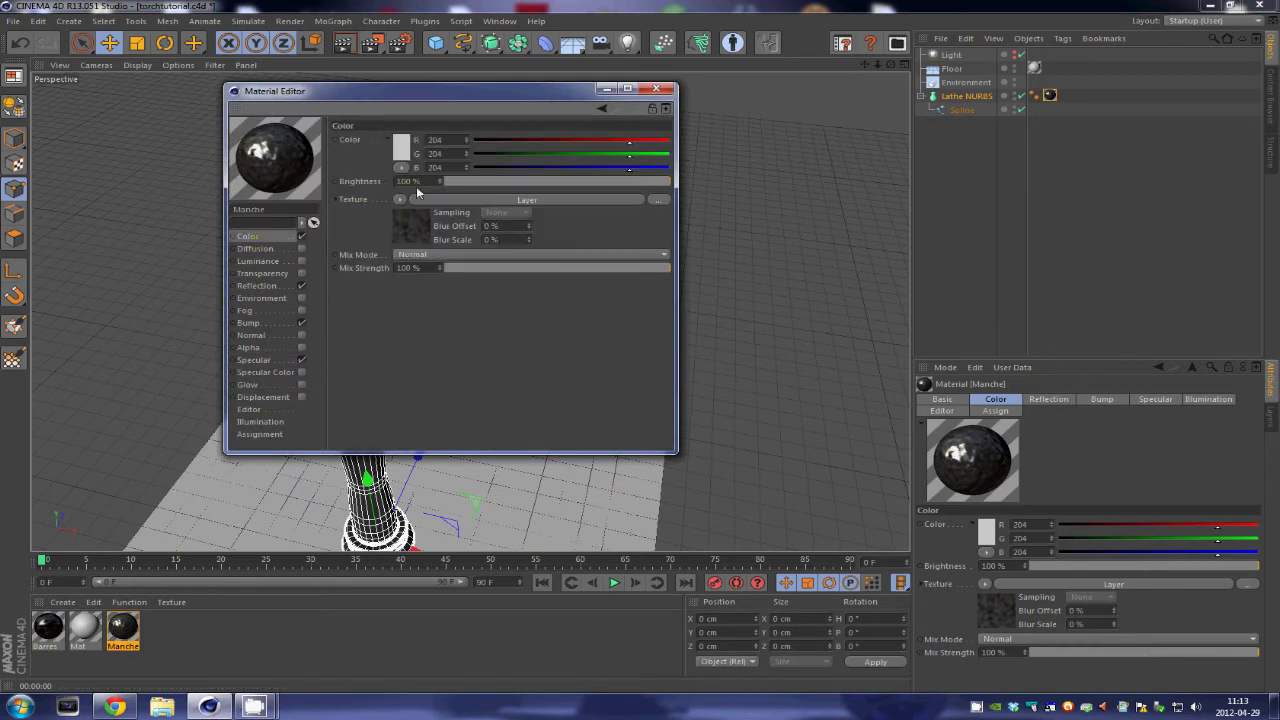
click(400, 199)
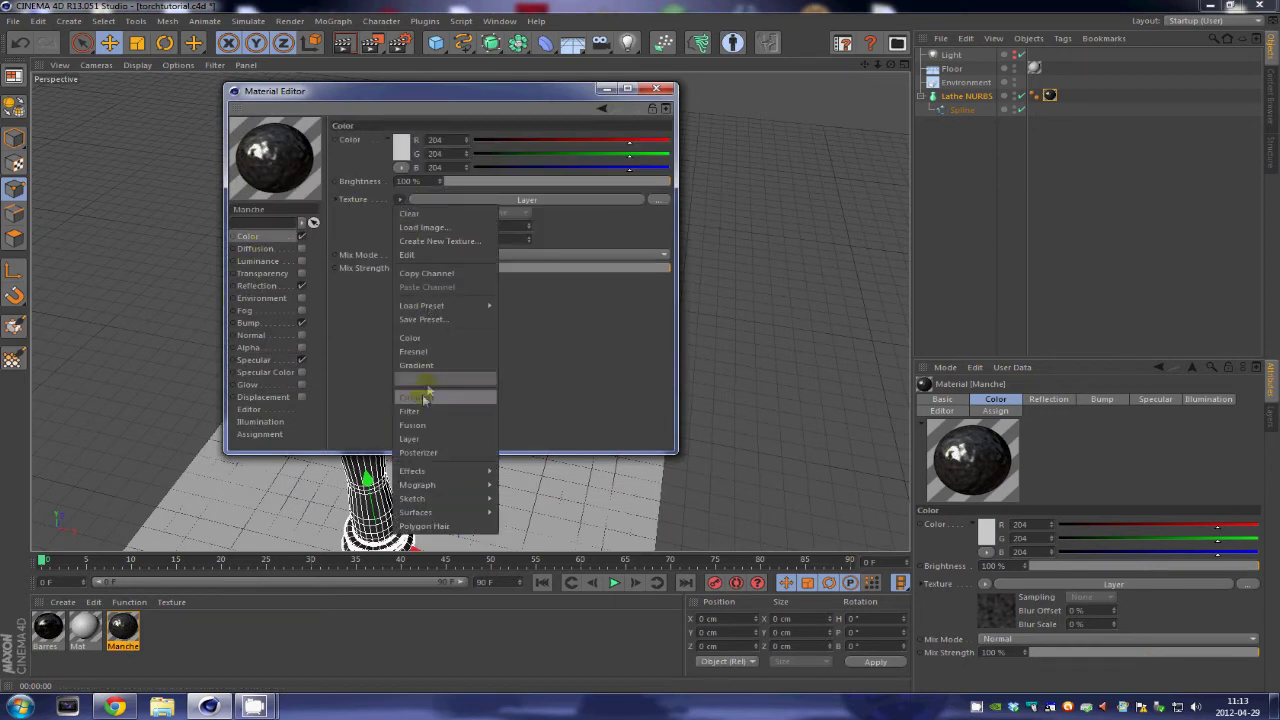
click(386, 321)
click(424, 240)
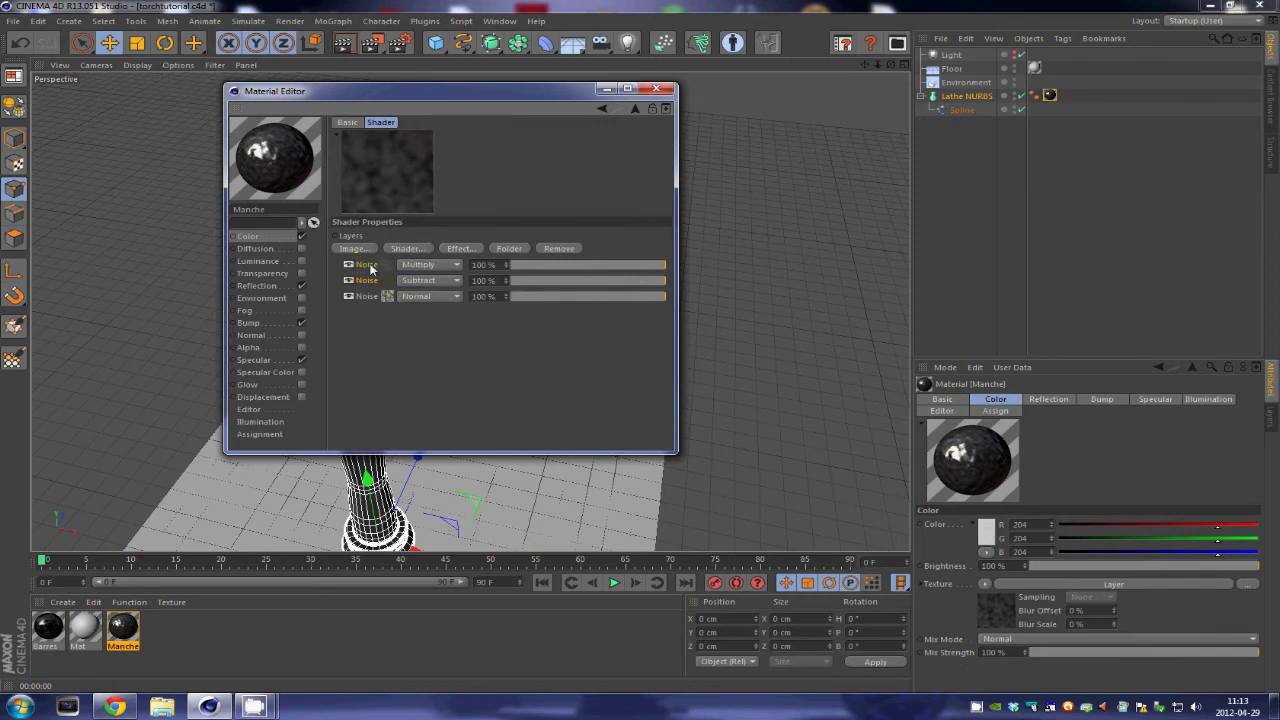
click(390, 268)
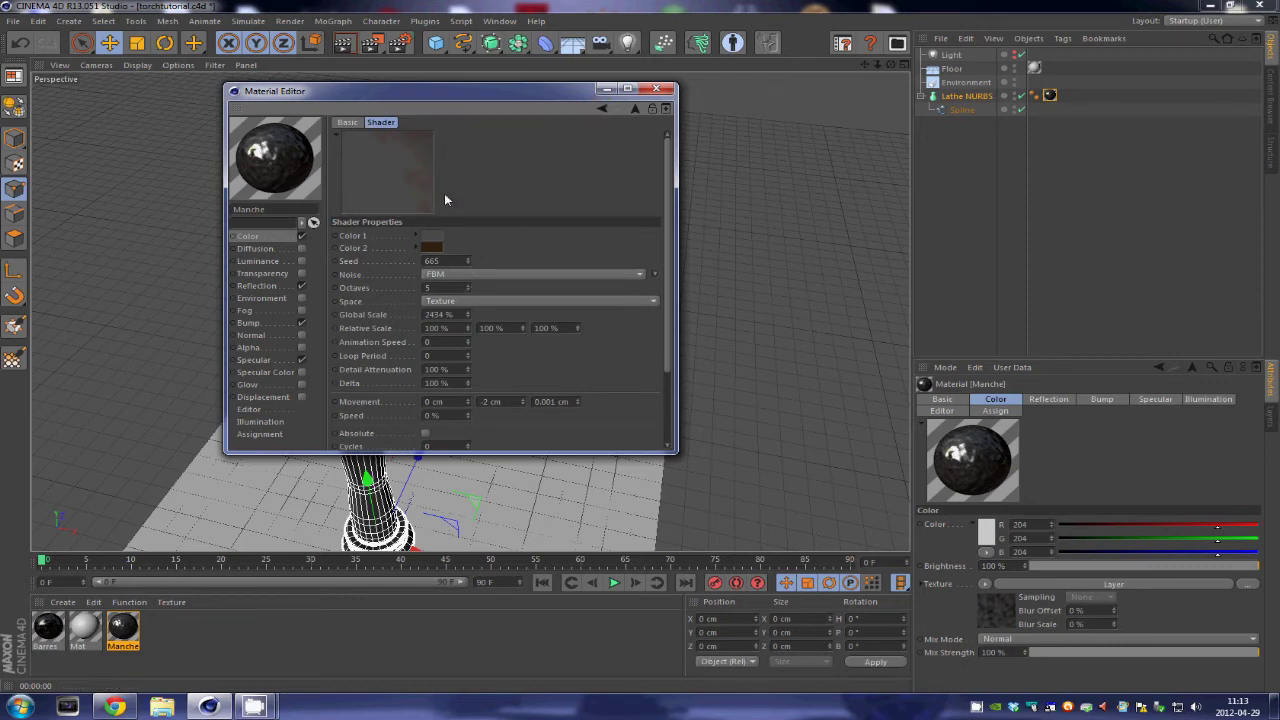
click(606, 89)
key(ctrl+r)
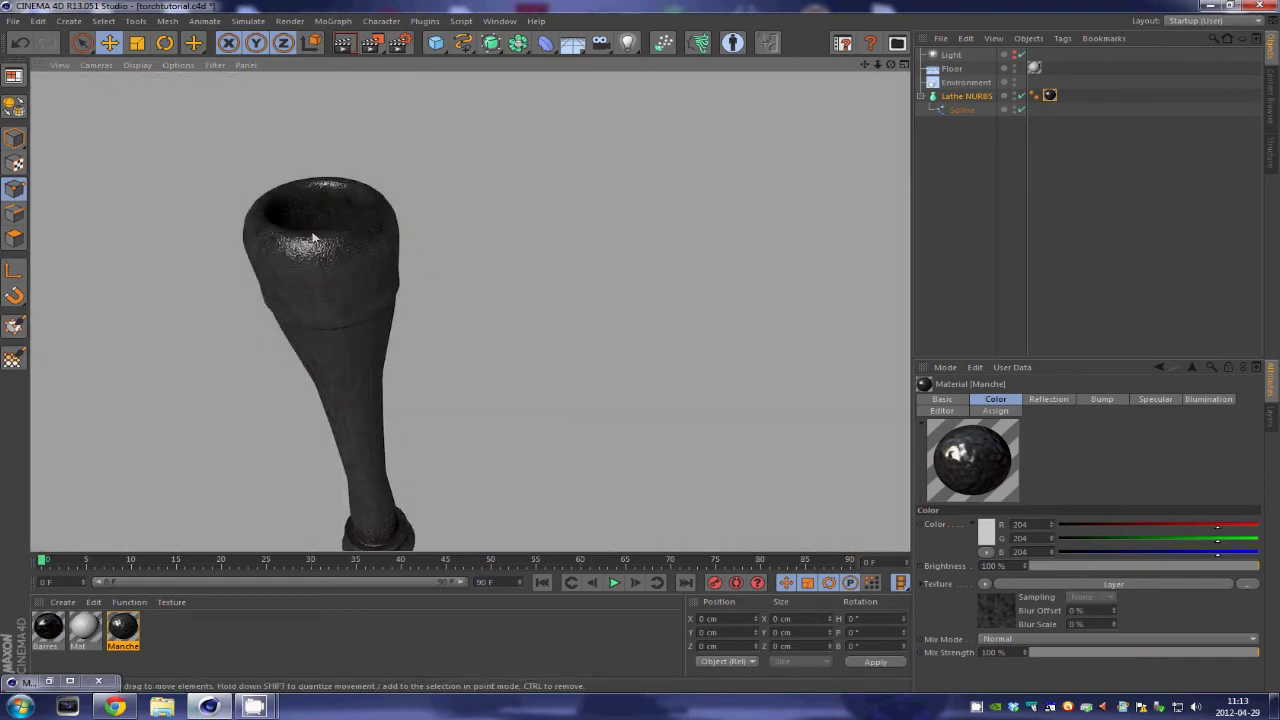
- Examine the Normal-mode Noise shader in the Manche material's Color layer and render the full torch
click(48, 681)
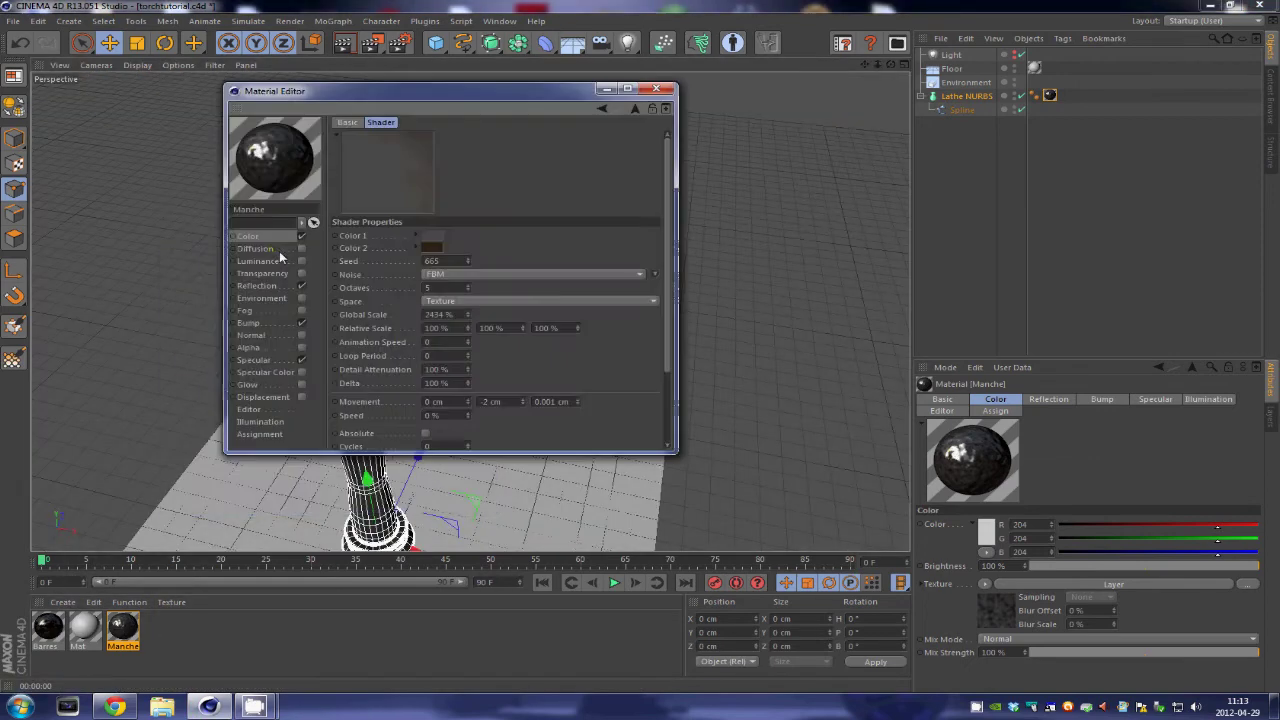
click(601, 108)
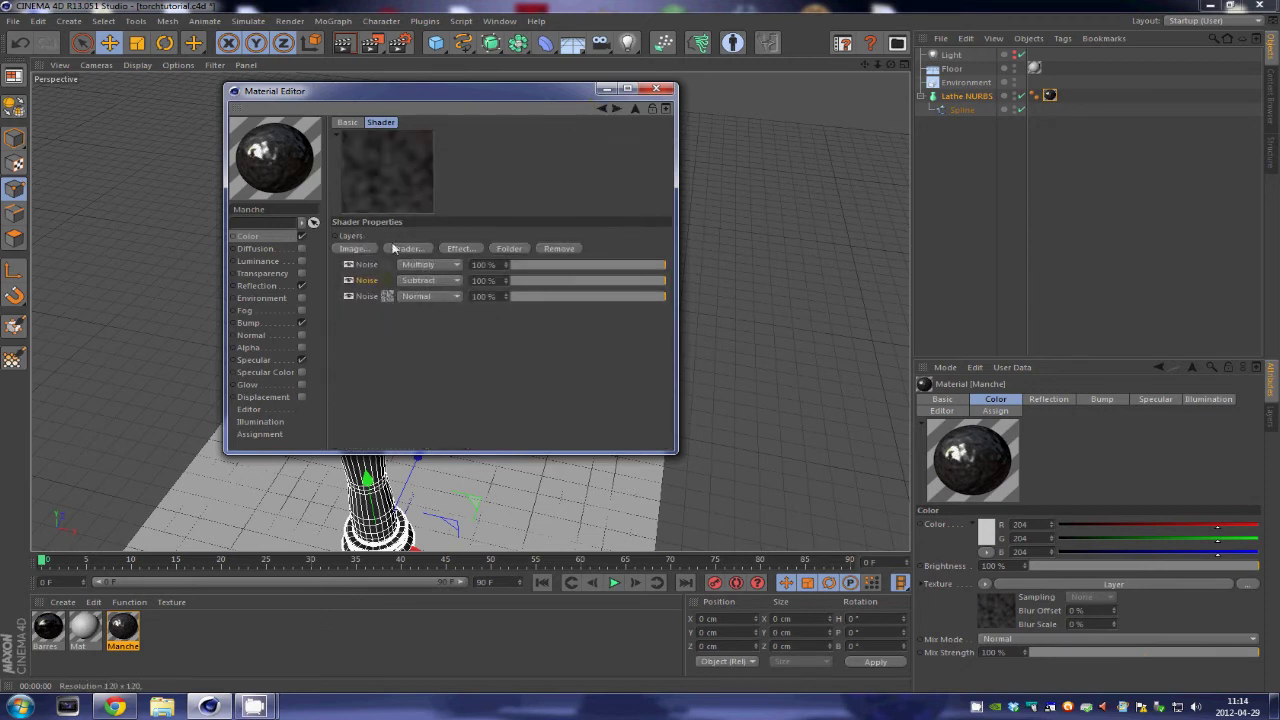
click(390, 300)
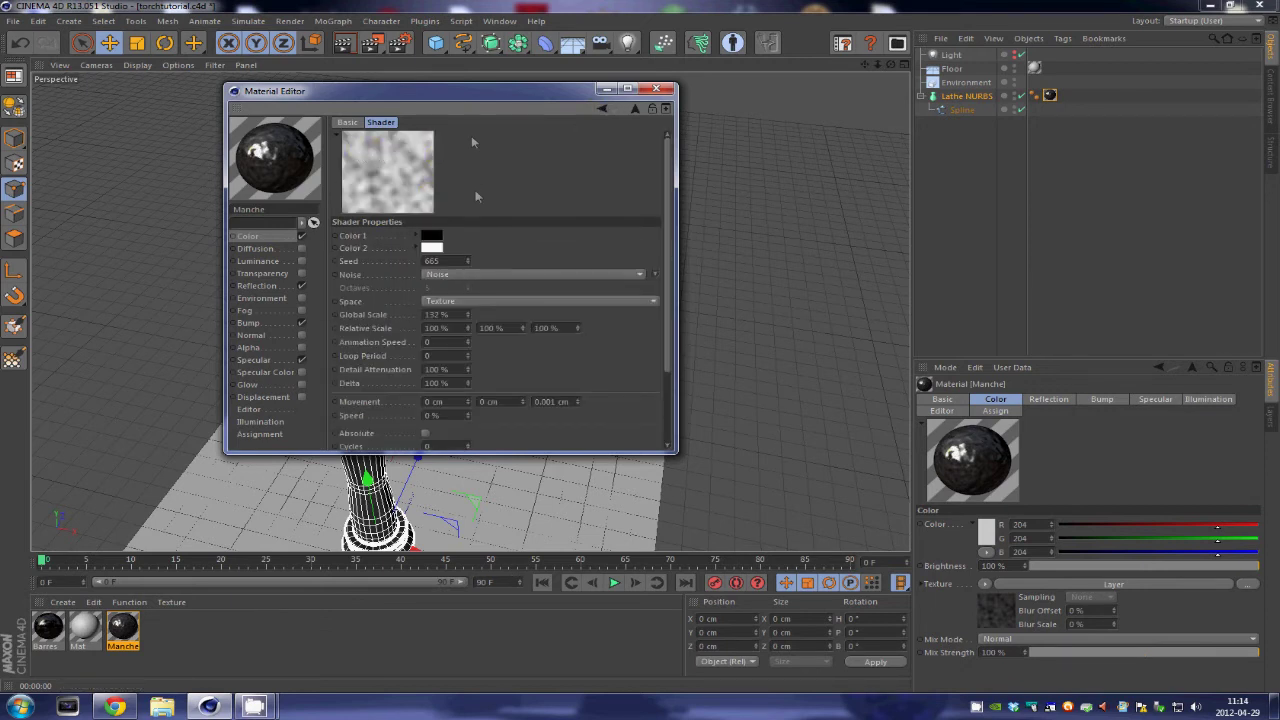
click(656, 89)
drag(862, 66, 957, 64)
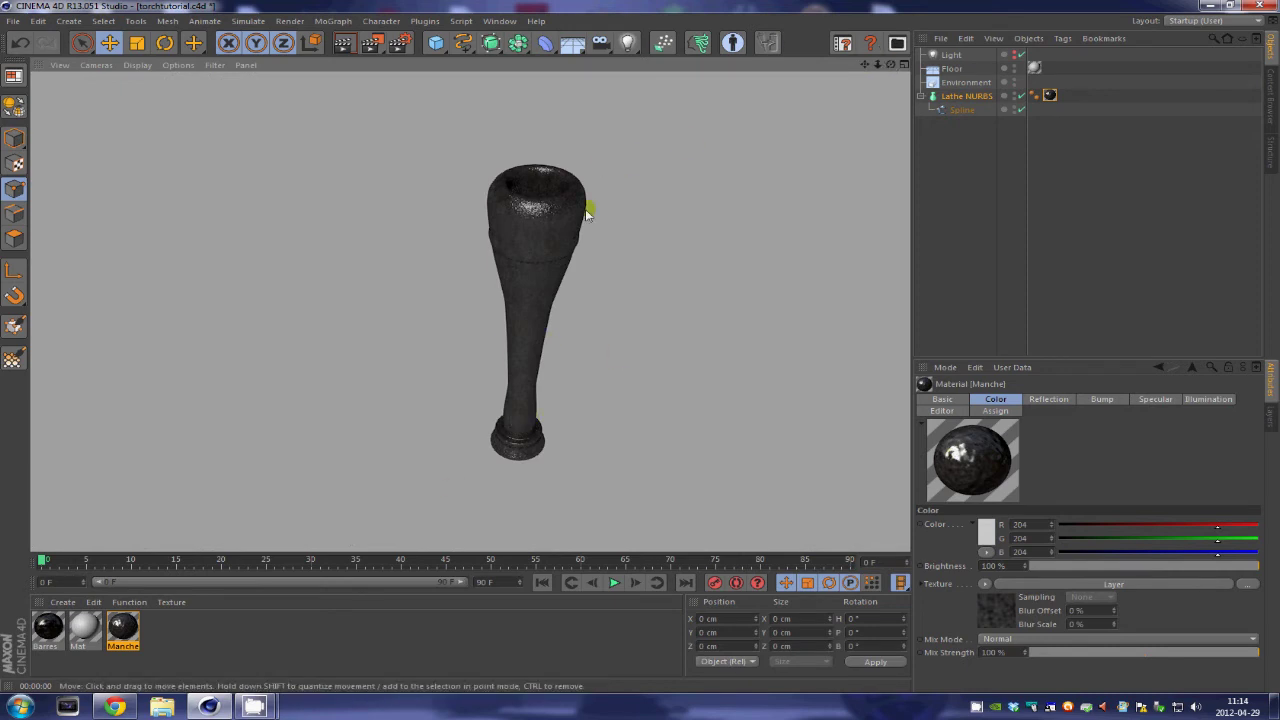
- Load the Metal - Tantalium preset from the Visualize metal materials, apply it to the Lathe NURBS object and render the torch
click(62, 602)
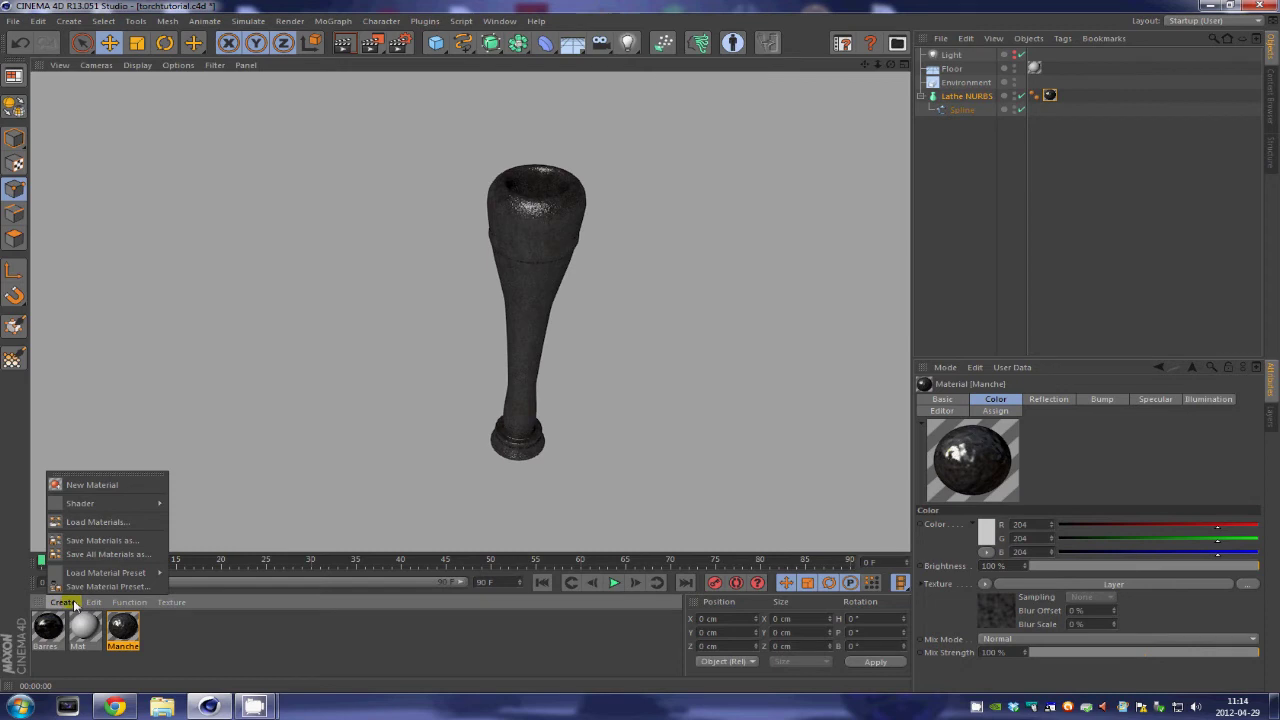
mouse_move(115, 575)
mouse_move(190, 627)
mouse_move(240, 629)
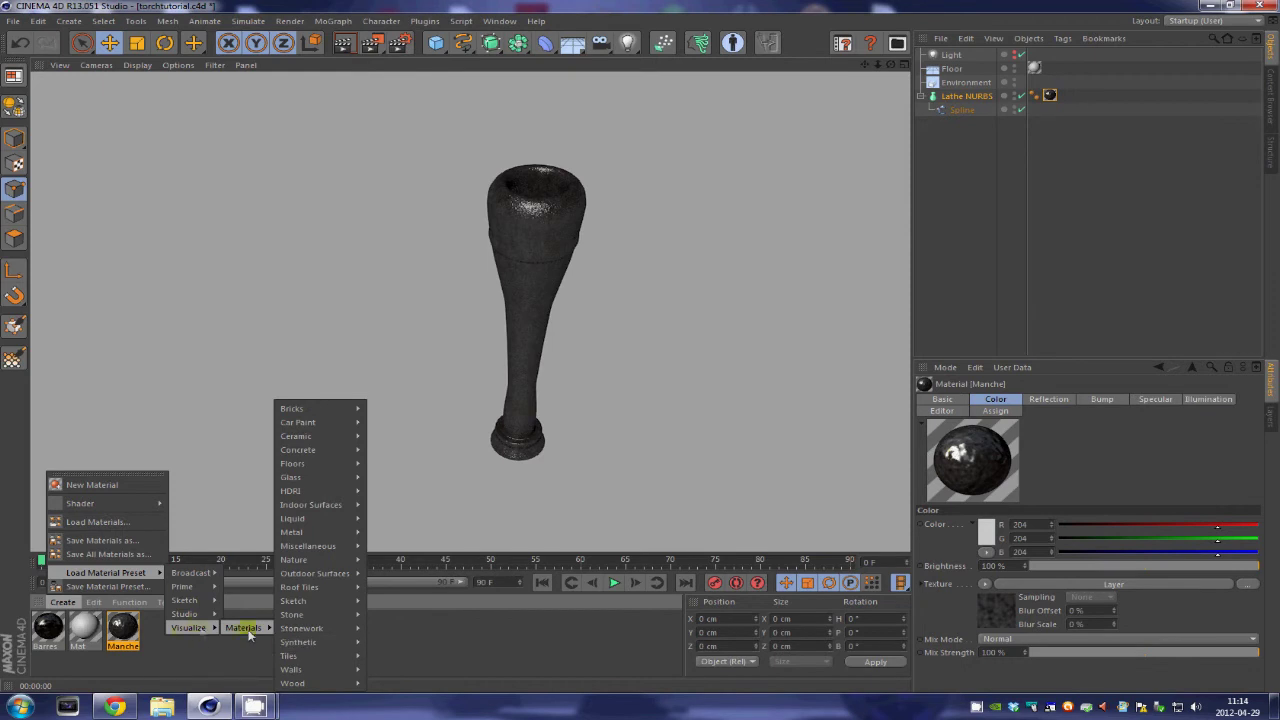
mouse_move(343, 532)
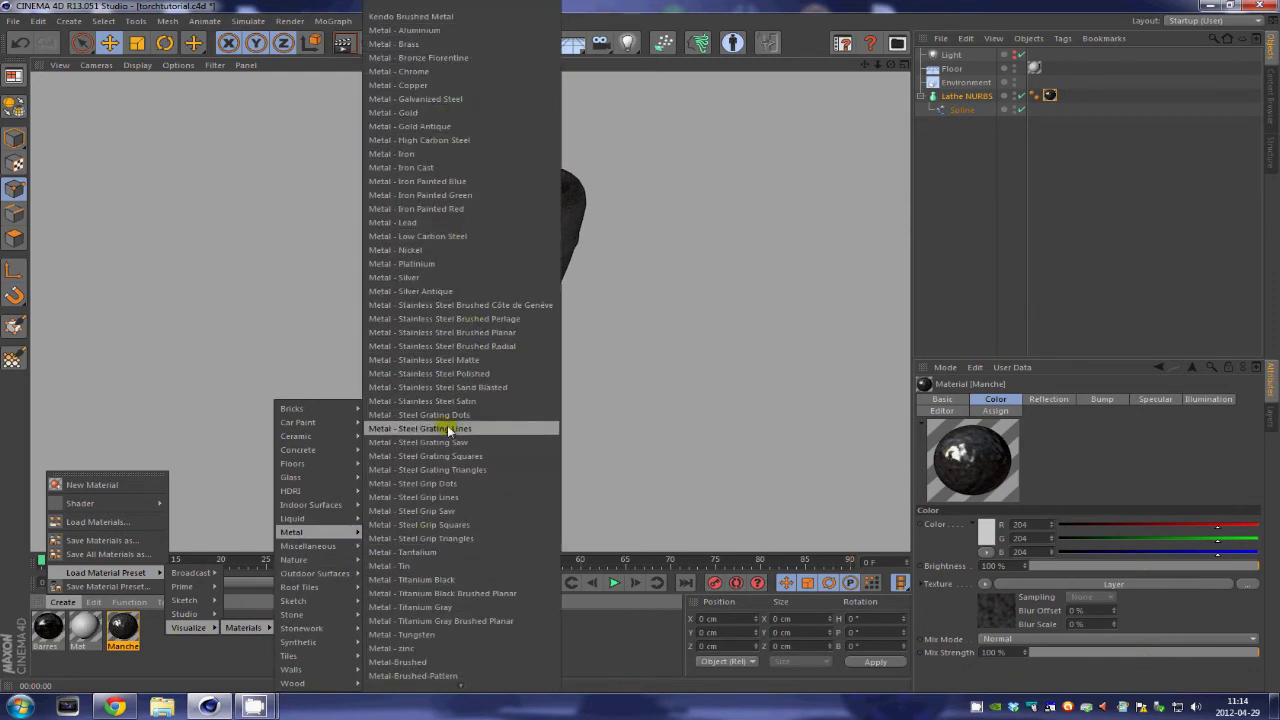
click(449, 552)
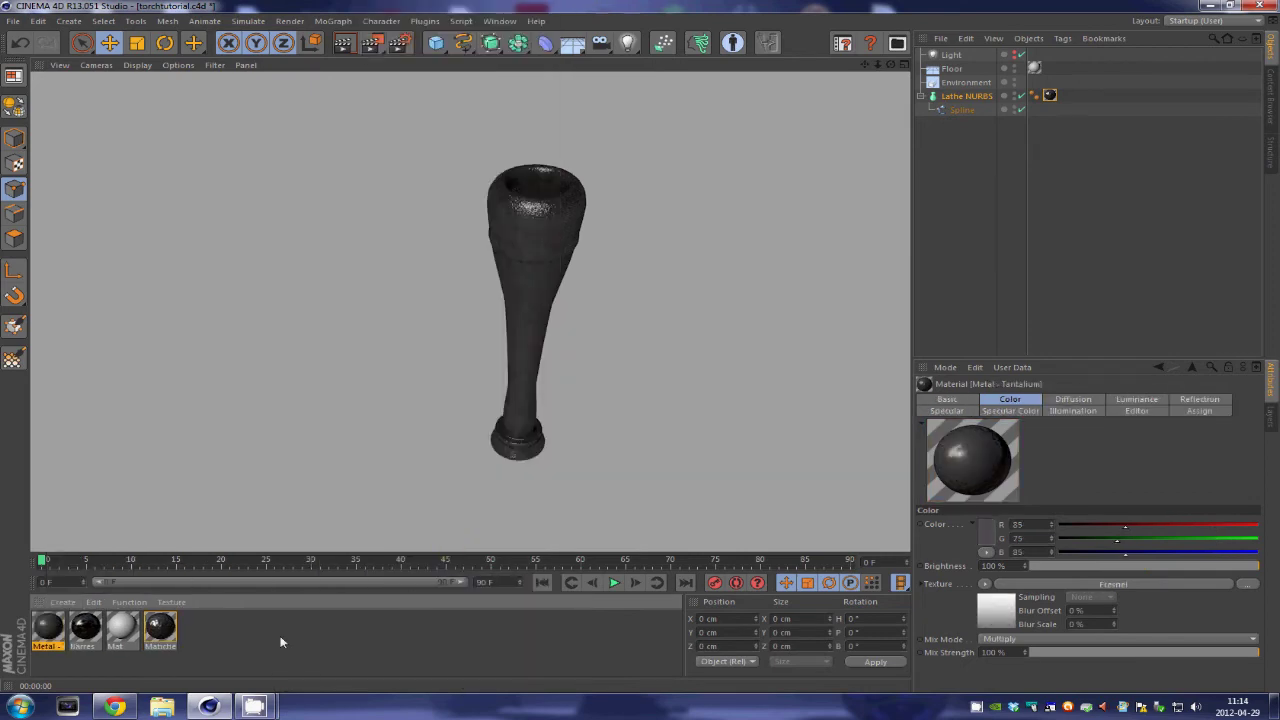
drag(48, 626, 550, 280)
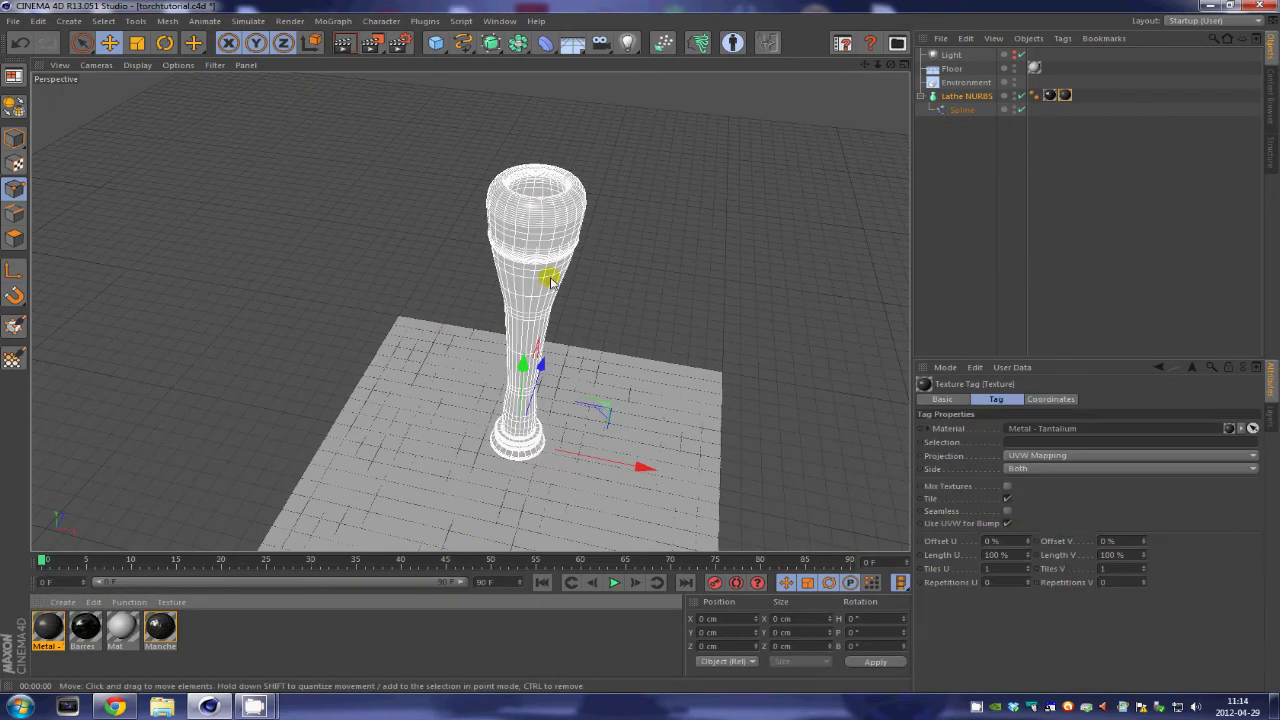
key(ctrl+r)
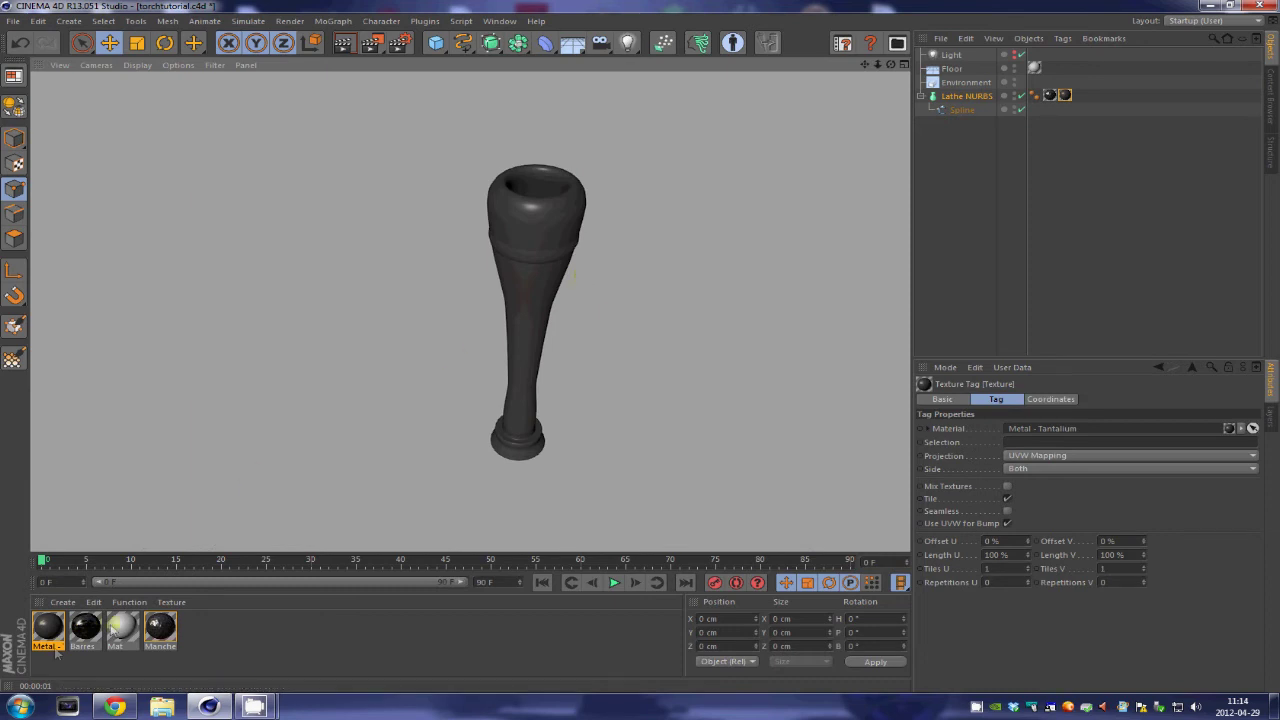
- Remove the Metal - Tantalium texture tag from the Lathe NURBS object and render the torch with the Manche material
click(46, 630)
click(195, 635)
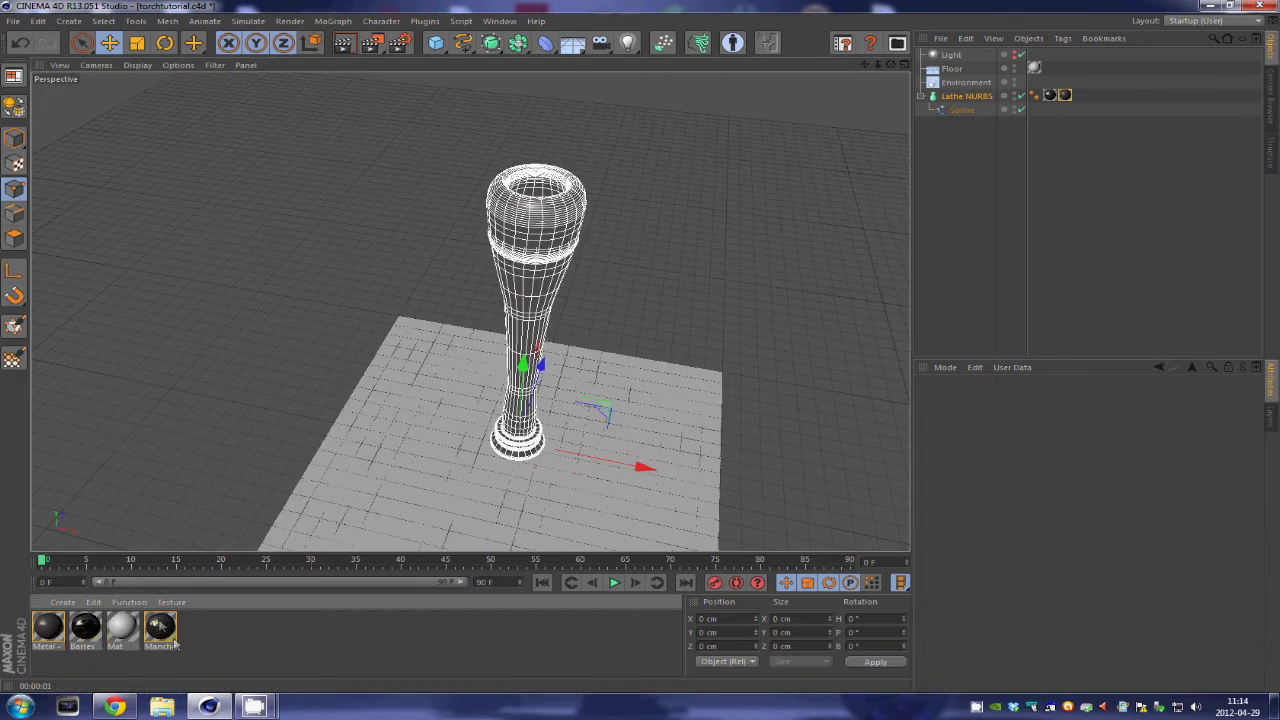
click(1064, 95)
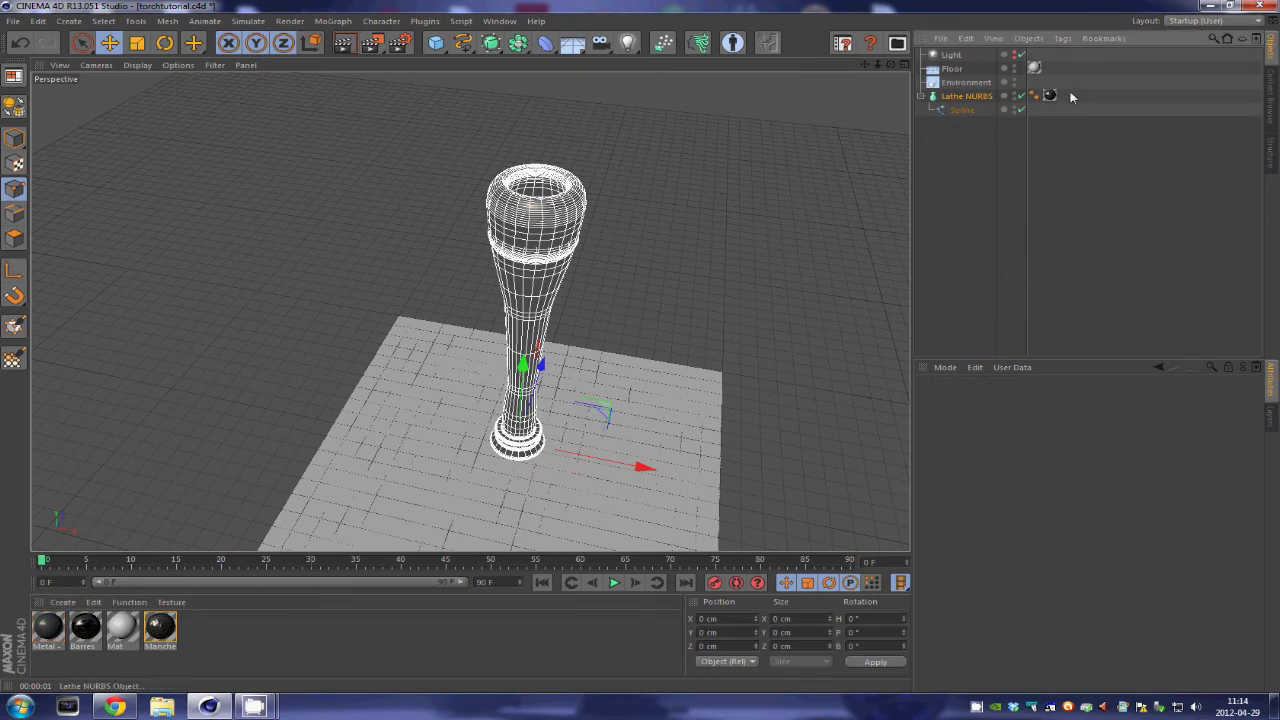
key(Delete)
key(ctrl+r)
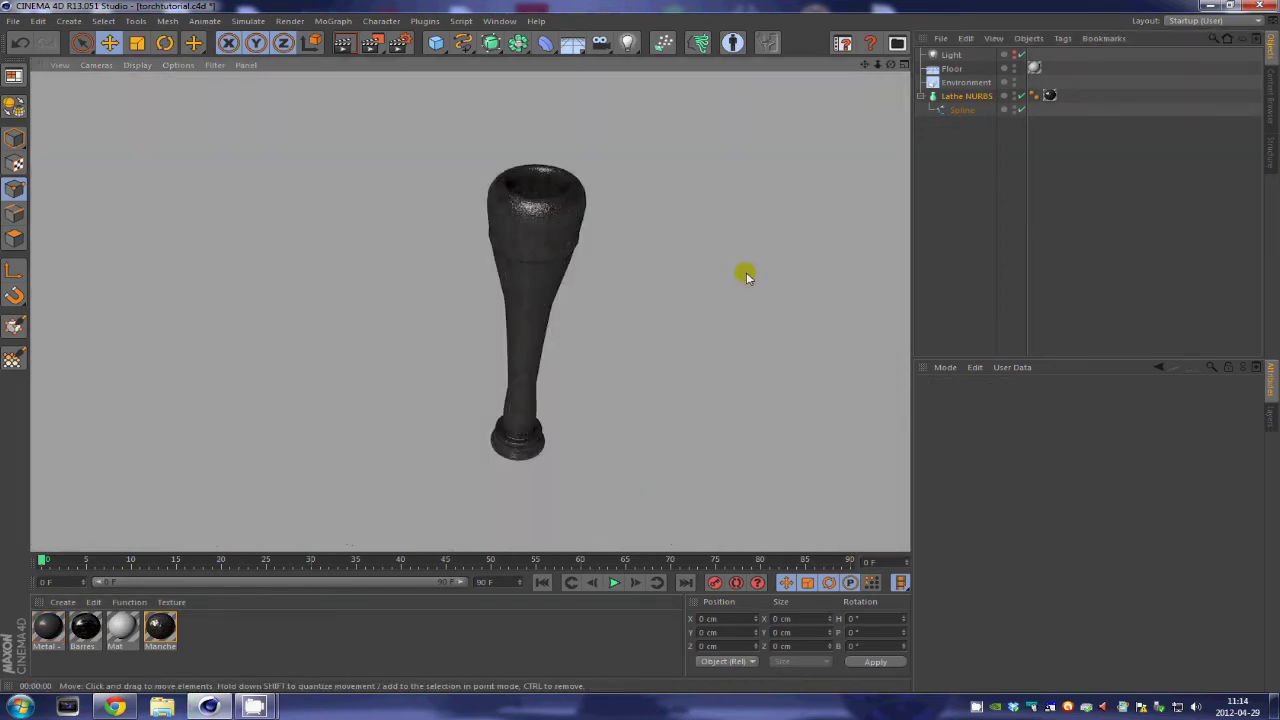
click(640, 349)
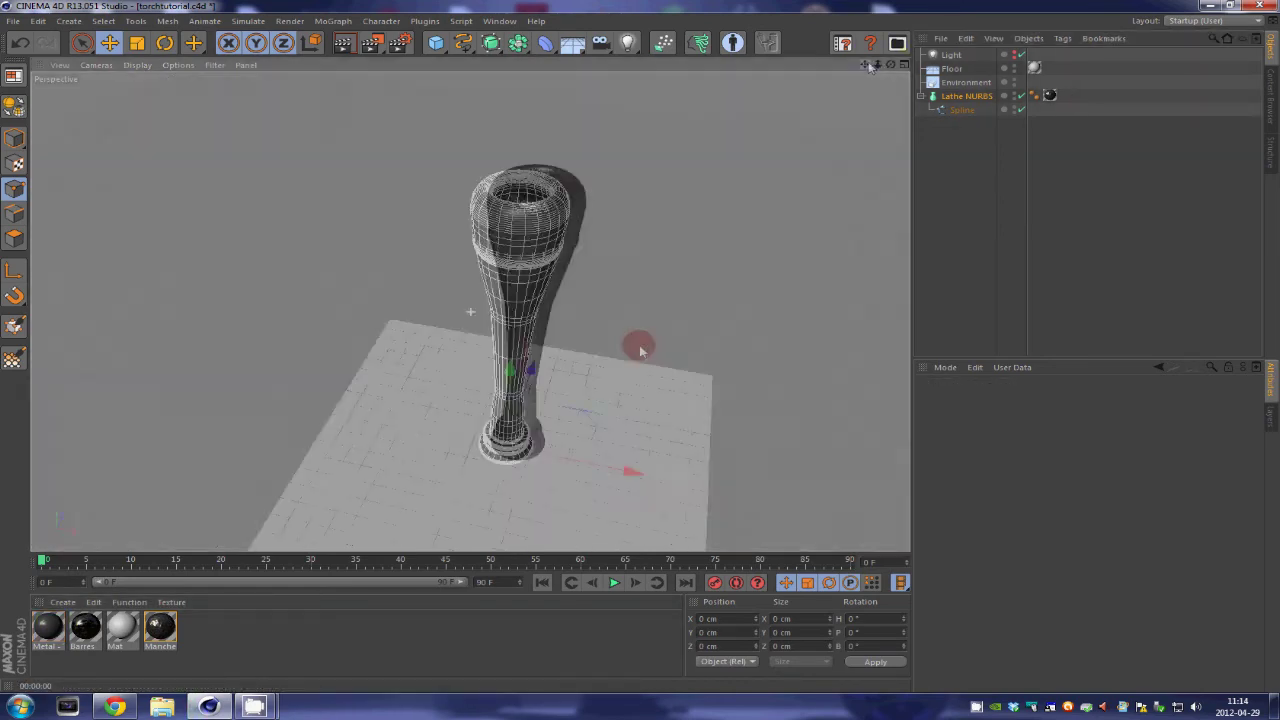